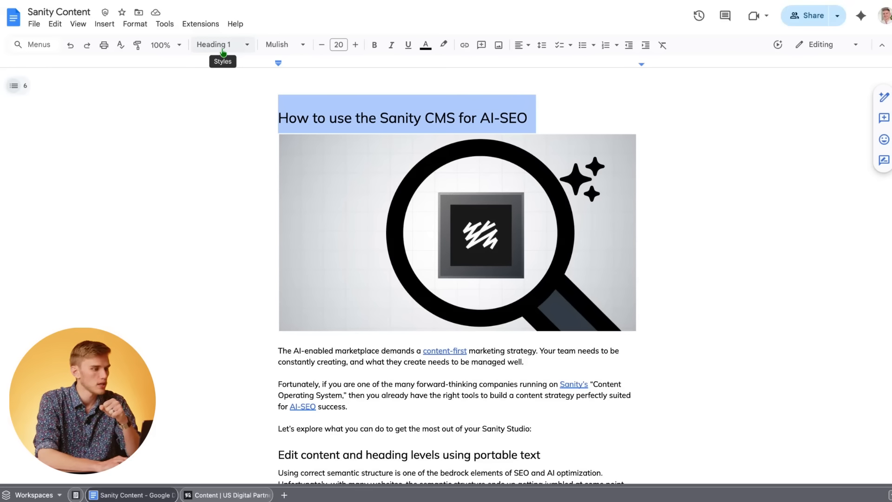
Check the style of the "Edit content and heading levels using portable text" heading in the source document
{"action": "triple_click", "coordinate": [276, 459]}
{"action": "scroll", "coordinate": [376, 416], "scroll_direction": "down", "scroll_amount": 2}
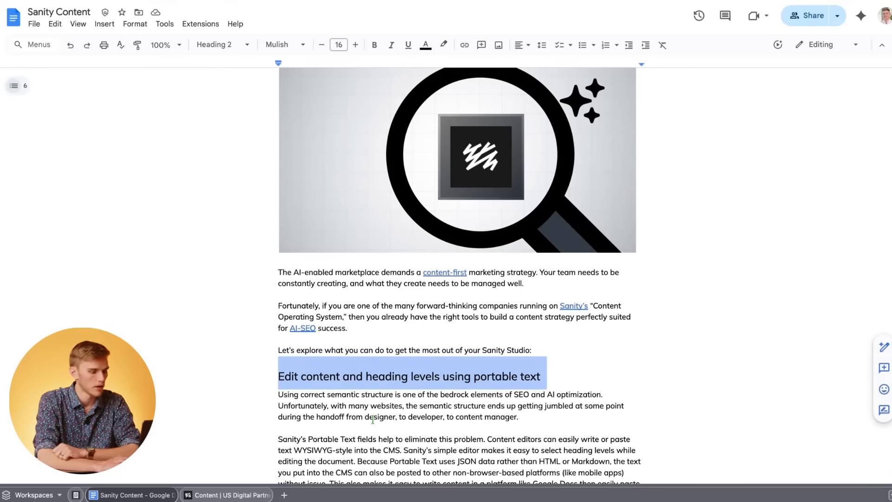
{"action": "scroll", "coordinate": [373, 419], "scroll_direction": "up", "scroll_amount": 2}
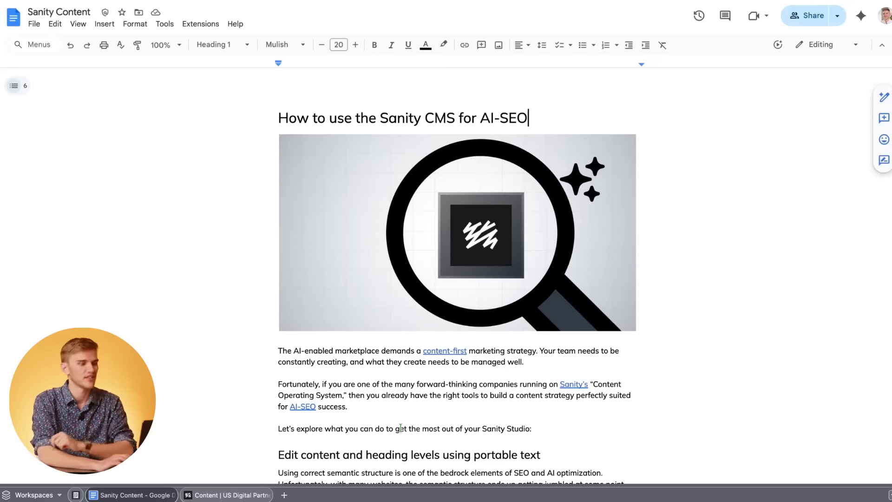
Switch to Sanity Studio and create a new document under Pages
{"action": "key", "text": "ctrl+Tab"}
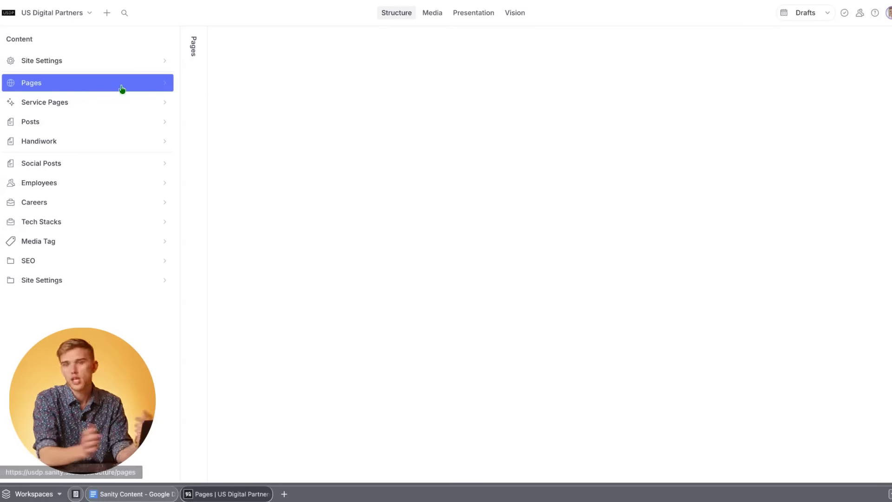
{"action": "left_click", "coordinate": [174, 84]}
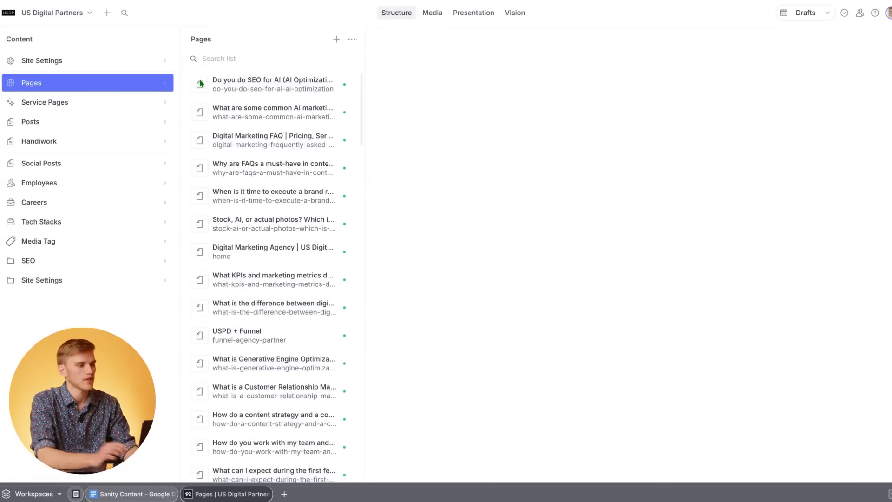
{"action": "left_click", "coordinate": [336, 40]}
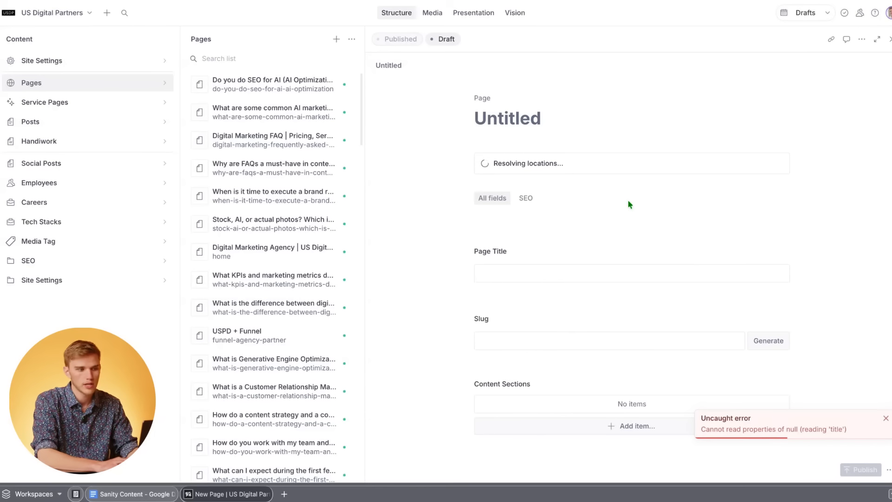
Copy the title "How to use the Sanity CMS for AI-SEO" from Google Docs into the Page Title and generate the slug
{"action": "scroll", "coordinate": [685, 235], "scroll_direction": "down", "scroll_amount": 2}
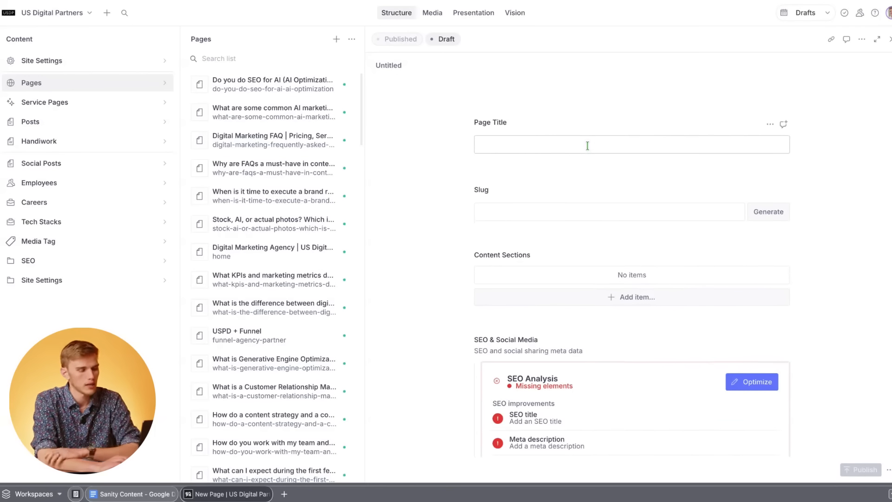
{"action": "left_click", "coordinate": [587, 145]}
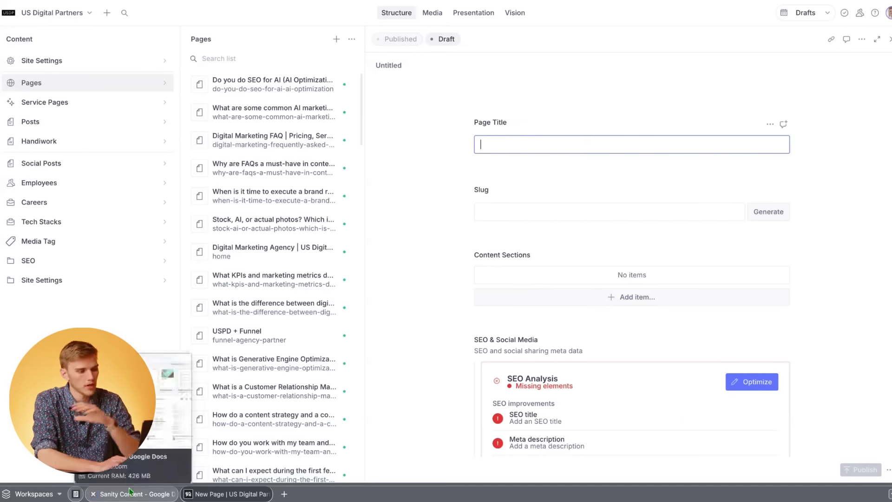
{"action": "key", "text": "ctrl+Tab"}
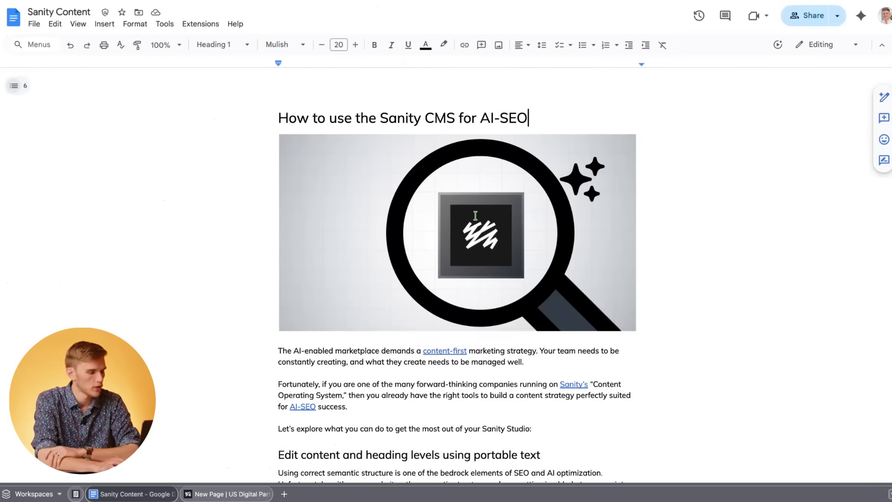
{"action": "left_click_drag", "start_coordinate": [543, 112], "coordinate": [248, 120]}
{"action": "key", "text": "ctrl+c"}
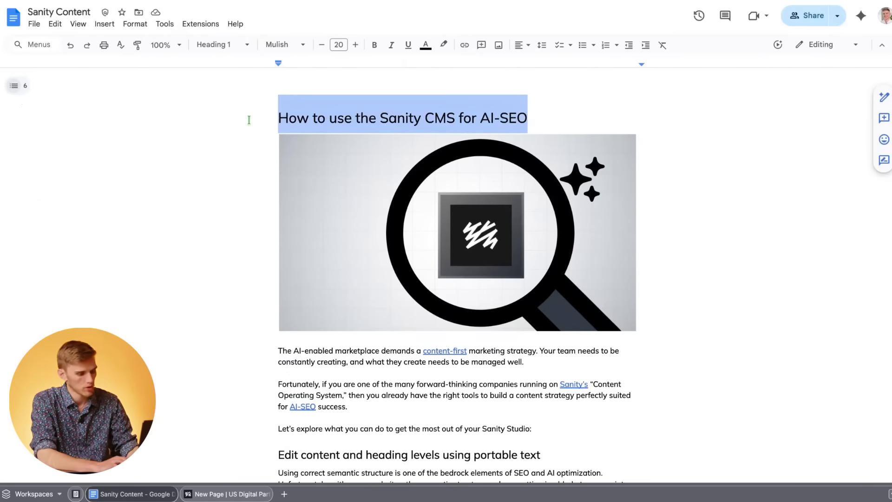
{"action": "key", "text": "ctrl+Tab"}
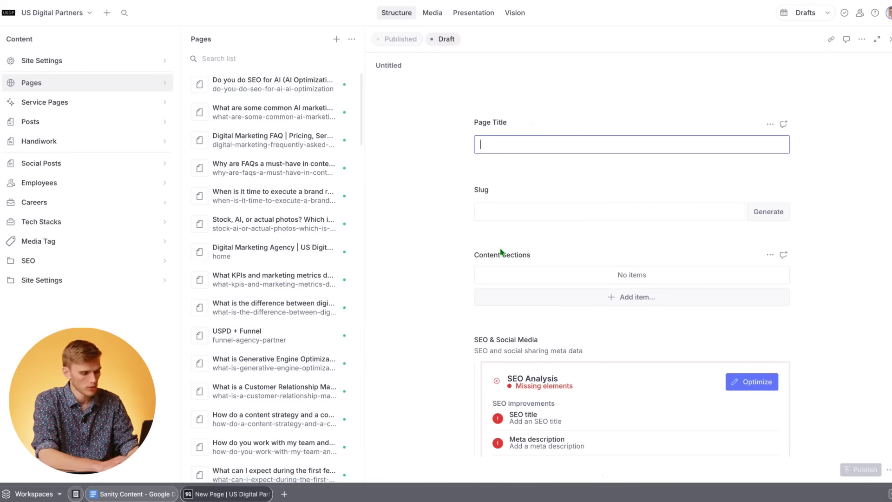
{"action": "key", "text": "ctrl+v"}
{"action": "left_click", "coordinate": [770, 212]}
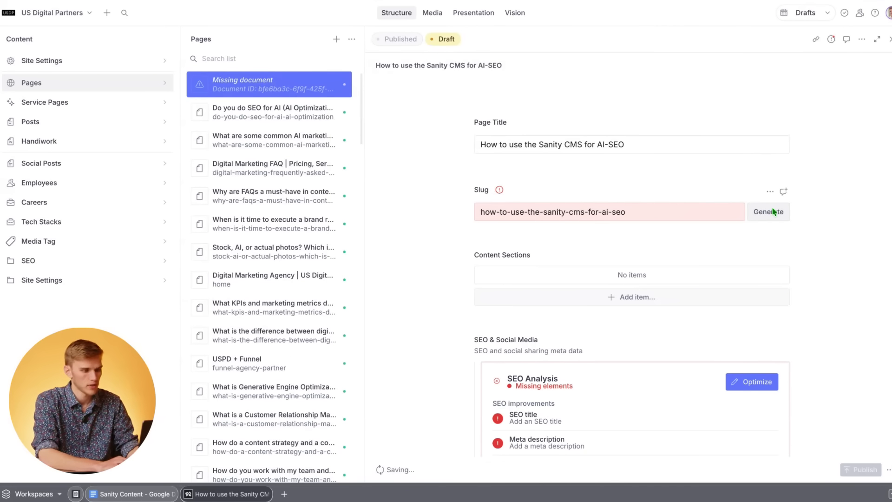
Add a Content Section item to the page's Content Sections
{"action": "scroll", "coordinate": [663, 239], "scroll_direction": "down", "scroll_amount": 1}
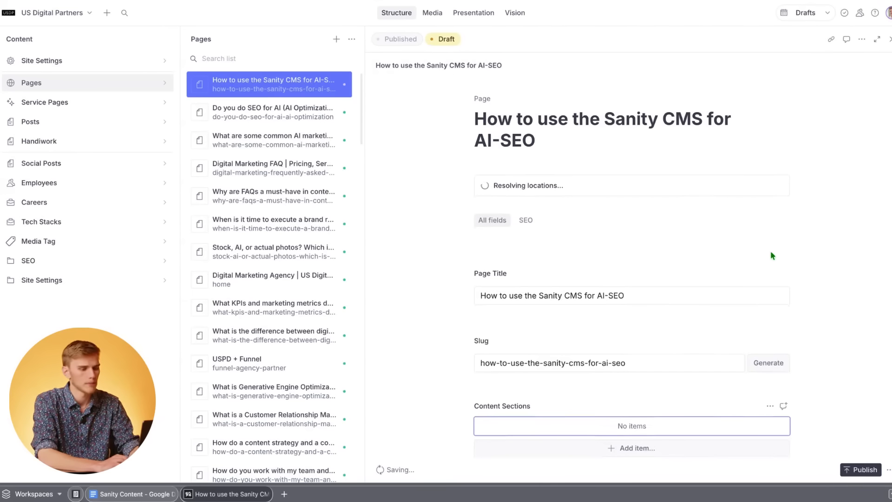
{"action": "scroll", "coordinate": [770, 256], "scroll_direction": "down", "scroll_amount": 1}
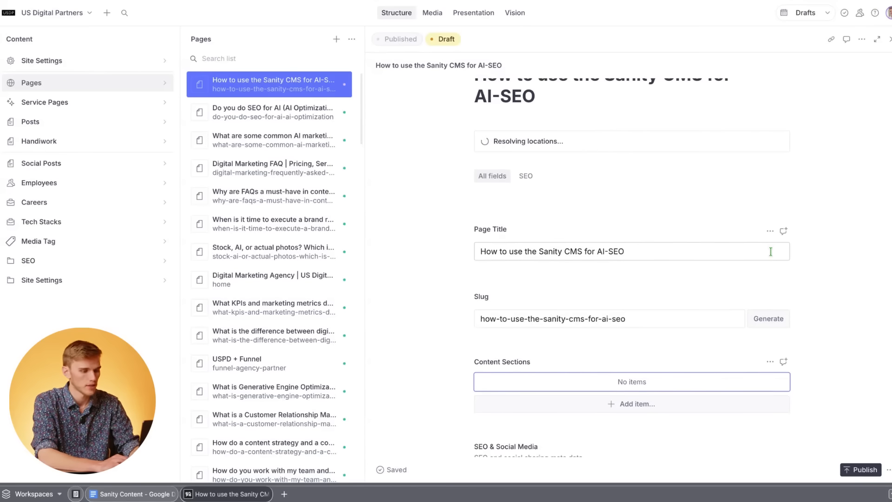
{"action": "scroll", "coordinate": [770, 252], "scroll_direction": "down", "scroll_amount": 2}
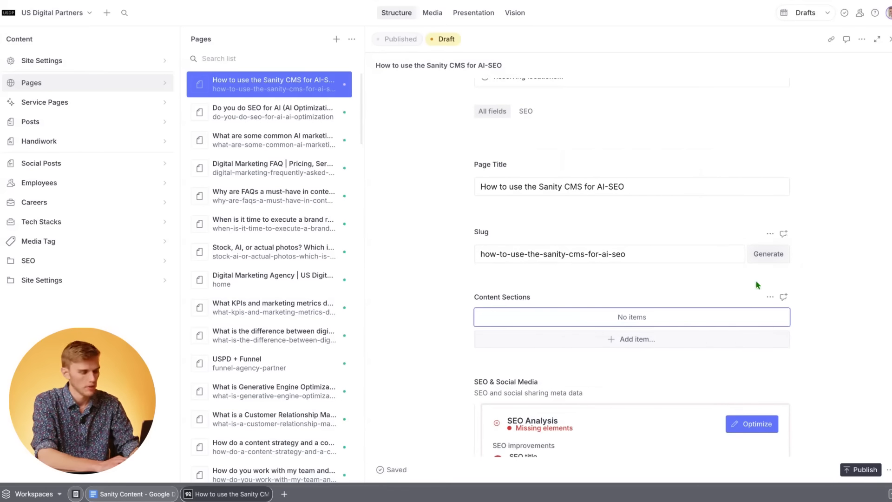
{"action": "left_click", "coordinate": [691, 344]}
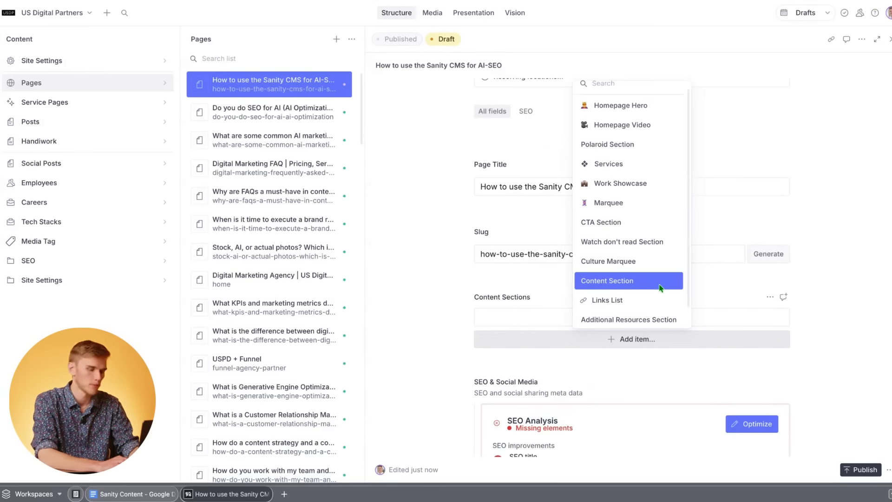
{"action": "scroll", "coordinate": [660, 287], "scroll_direction": "down", "scroll_amount": 1}
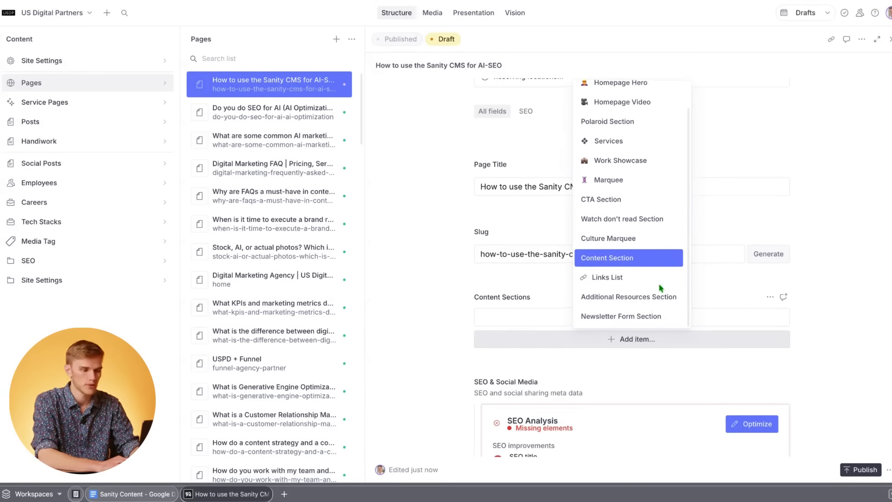
{"action": "left_click", "coordinate": [638, 259]}
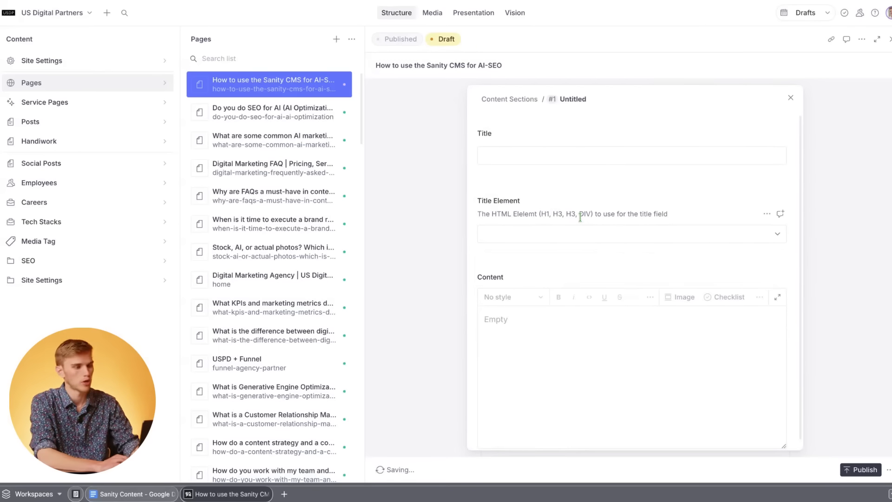
Title the section "How to use the Sanity CMS for AI-SEO" and set its Title Element to Heading 1
{"action": "left_click", "coordinate": [535, 152]}
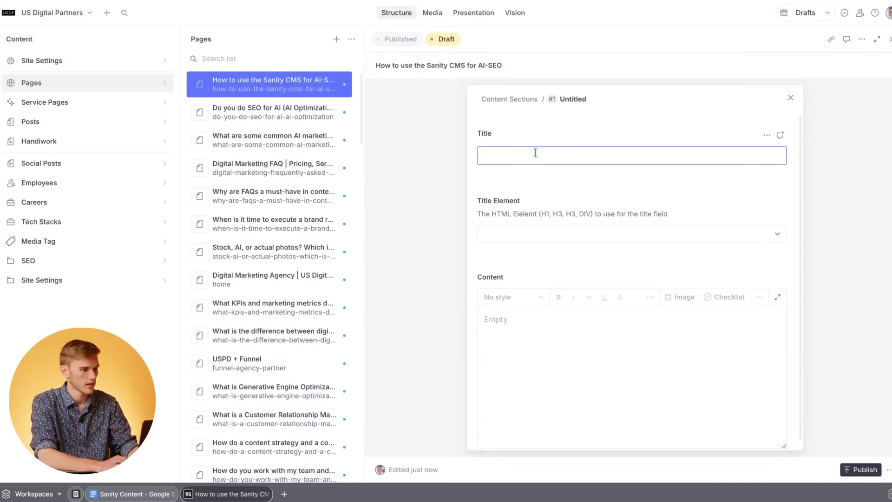
{"action": "type", "text": "How to use the Sanity CMS for AI-SEO"}
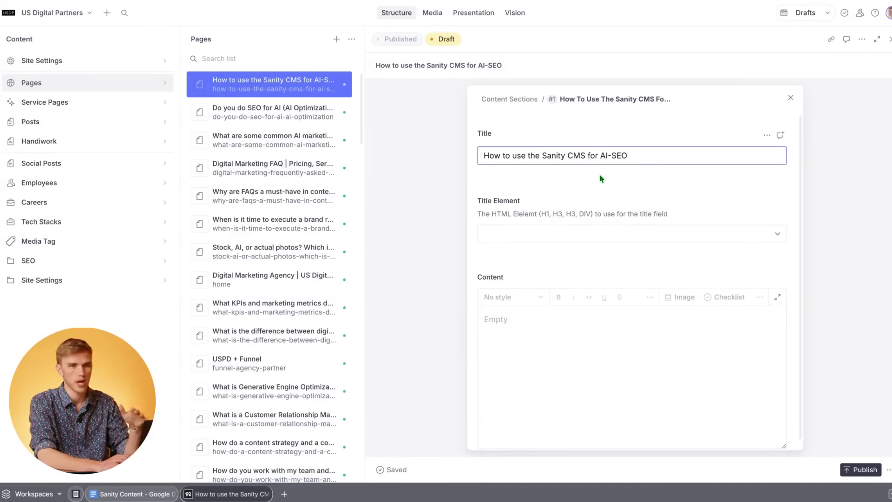
{"action": "left_click", "coordinate": [558, 235]}
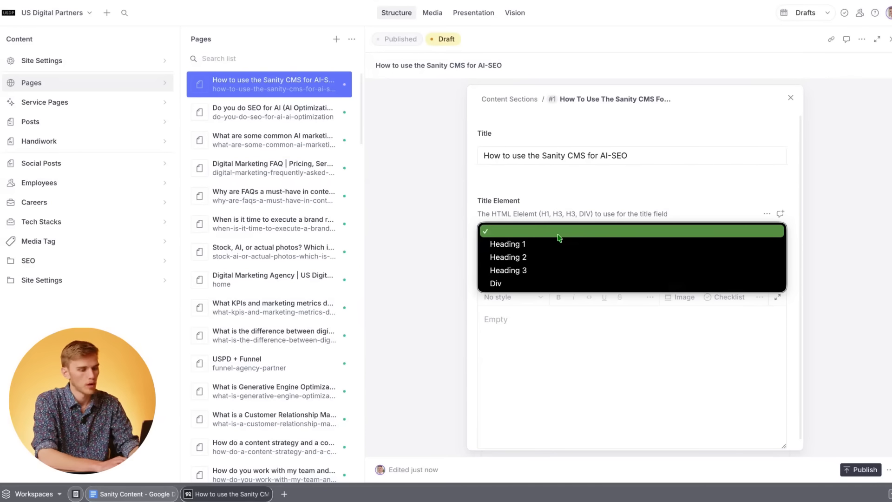
{"action": "left_click", "coordinate": [551, 243]}
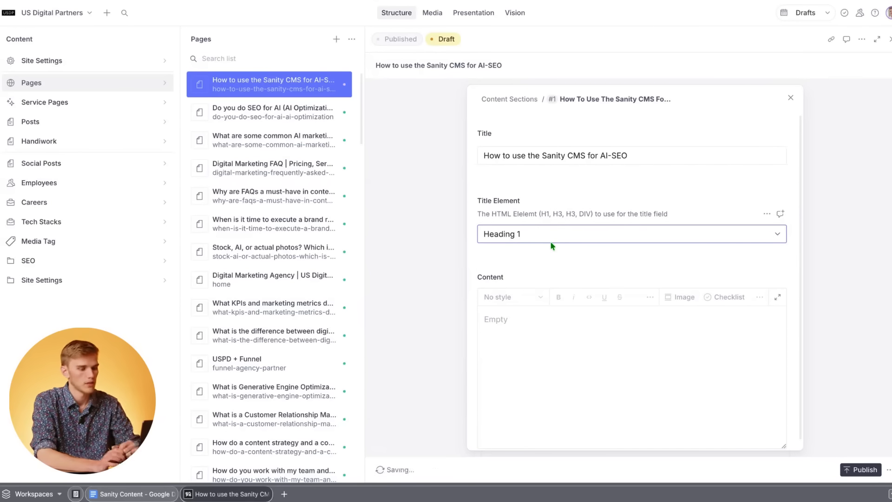
Expand the section's Content editor and copy the article body below the image in Google Docs, through the closing paragraph
{"action": "left_click", "coordinate": [558, 342]}
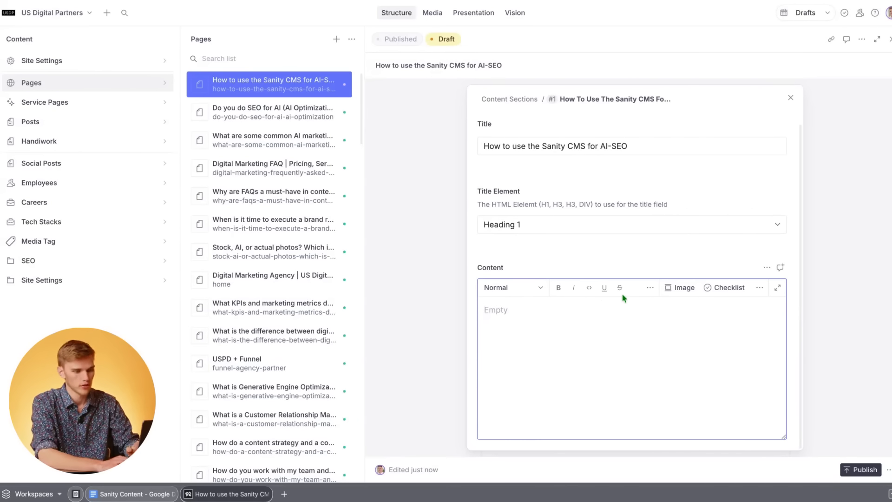
{"action": "left_click", "coordinate": [778, 288]}
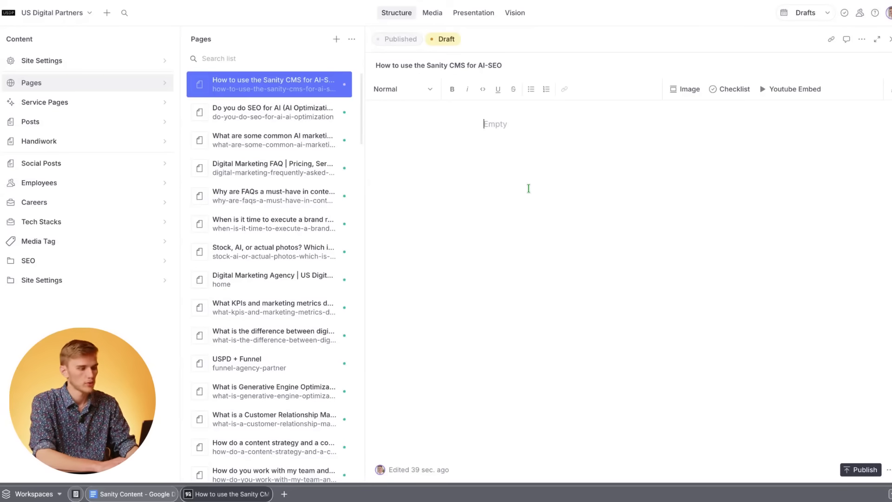
{"action": "key", "text": "ctrl+shift+Tab"}
{"action": "left_click", "coordinate": [277, 351]}
{"action": "scroll", "coordinate": [278, 351], "scroll_direction": "down", "scroll_amount": 20}
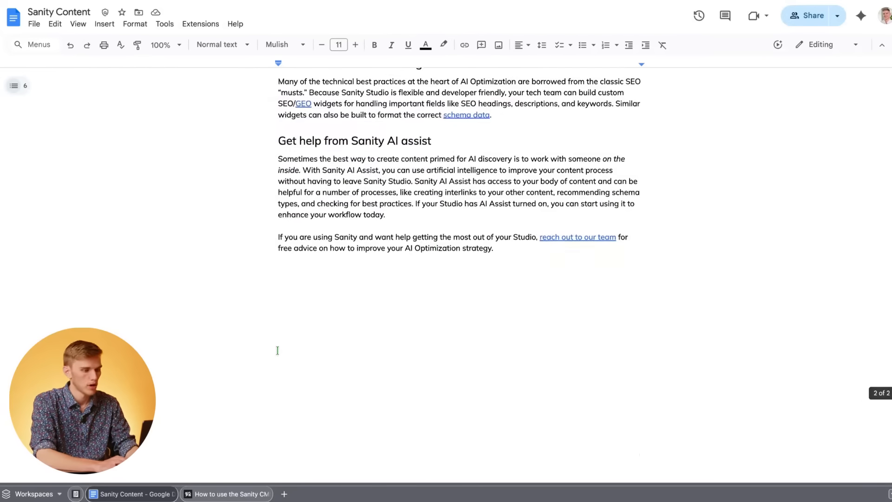
{"action": "scroll", "coordinate": [497, 271], "scroll_direction": "up", "scroll_amount": 1}
{"action": "left_click", "coordinate": [500, 273], "text": "shift"}
{"action": "key", "text": "ctrl+c"}
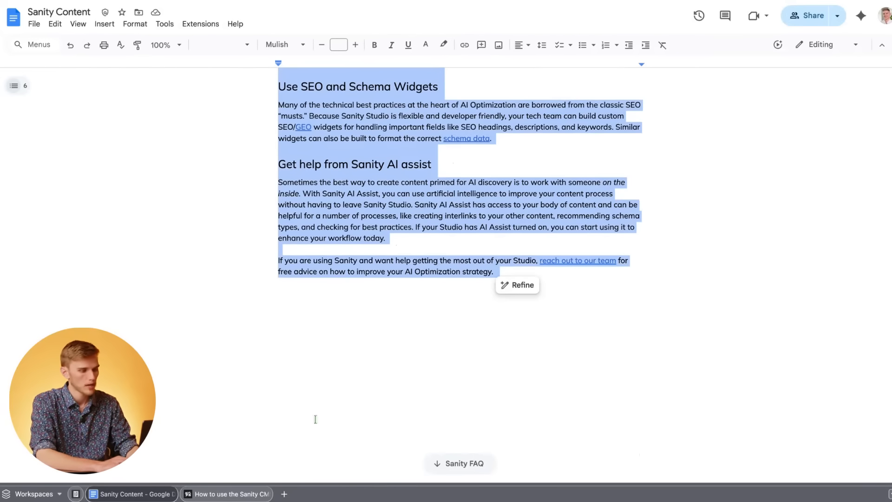
Paste the copied article body into the section's Content editor in Sanity Studio
{"action": "left_click", "coordinate": [205, 494]}
{"action": "left_click", "coordinate": [510, 139]}
{"action": "key", "text": "ctrl+v"}
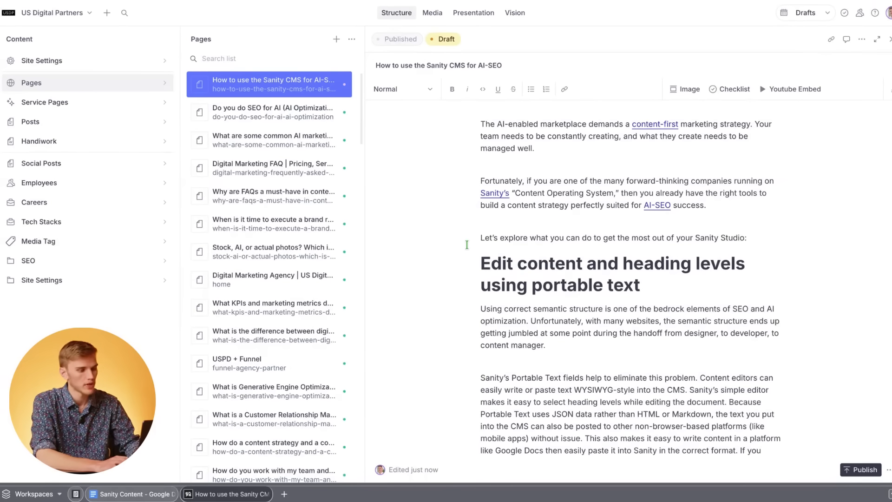
Compare the heading level of "Edit content and heading levels using portable text" in Google Docs and in the Sanity editor
{"action": "key", "text": "ctrl+Tab"}
{"action": "scroll", "coordinate": [545, 181], "scroll_direction": "up", "scroll_amount": 15}
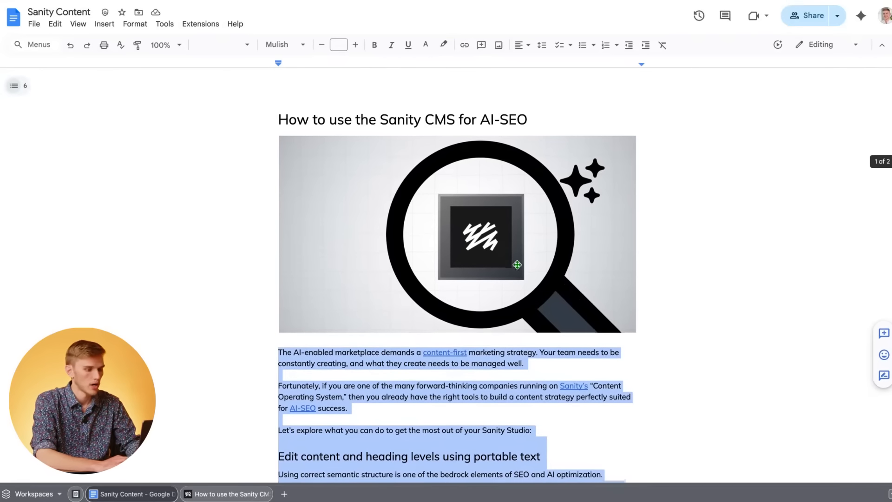
{"action": "left_click", "coordinate": [378, 453]}
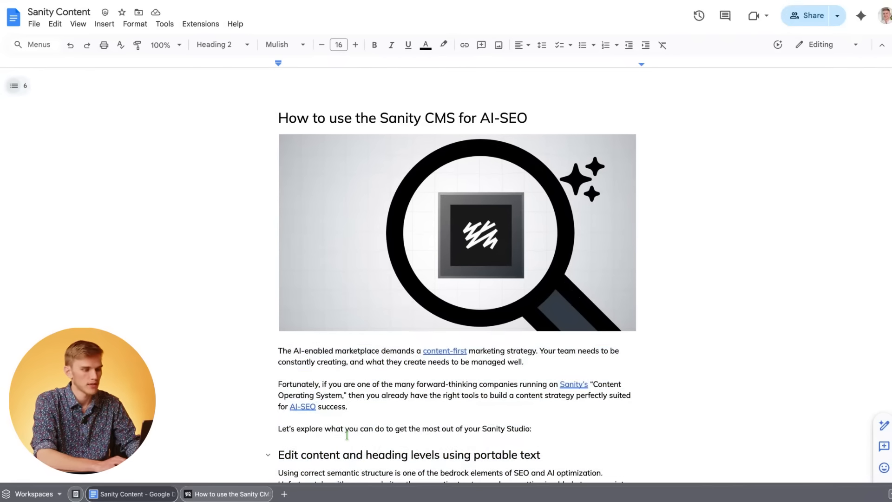
{"action": "key", "text": "ctrl+Tab"}
{"action": "left_click", "coordinate": [532, 285]}
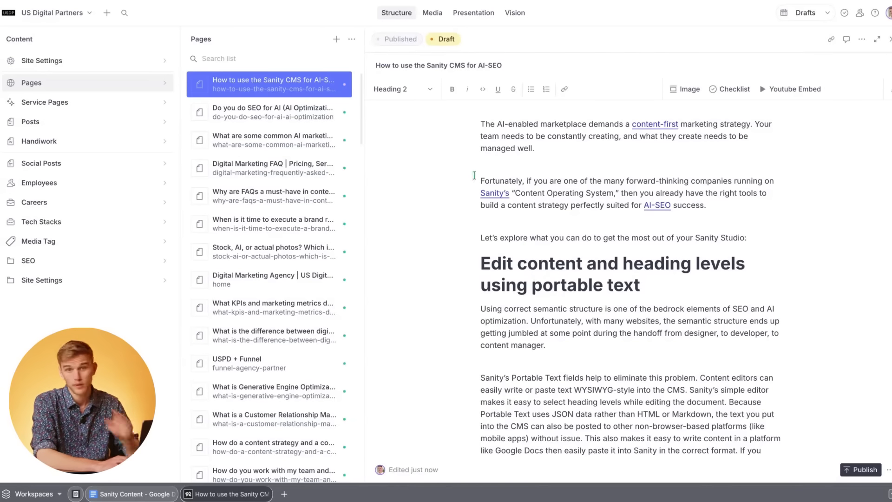
Check the "Sanity's" and "AI-SEO" links in the pasted text and review the rest of the article's formatting
{"action": "left_click", "coordinate": [676, 206]}
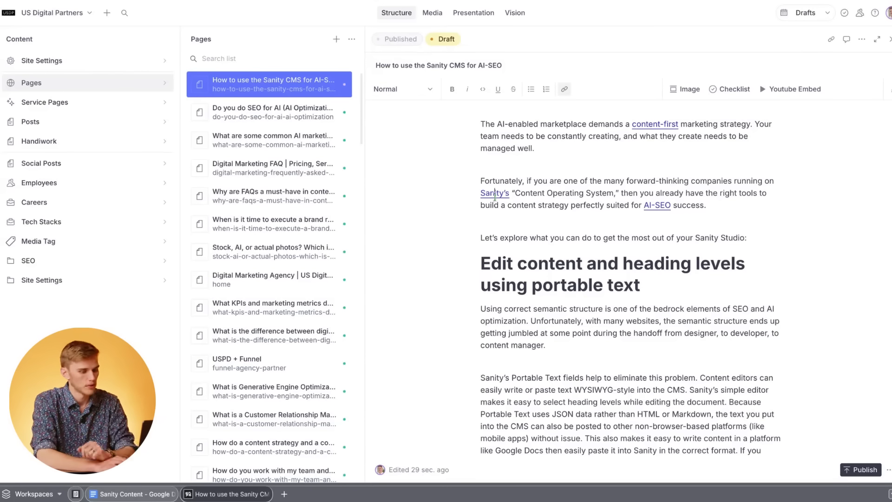
{"action": "left_click", "coordinate": [655, 205]}
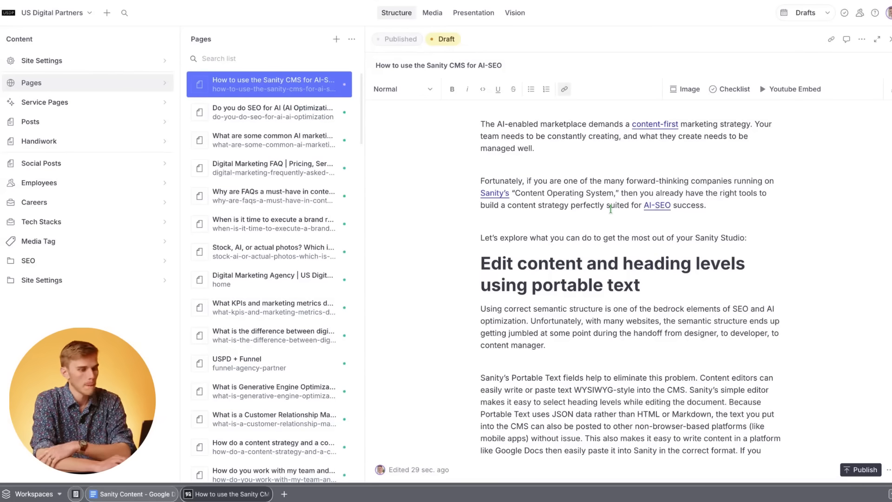
{"action": "scroll", "coordinate": [604, 222], "scroll_direction": "down", "scroll_amount": 1}
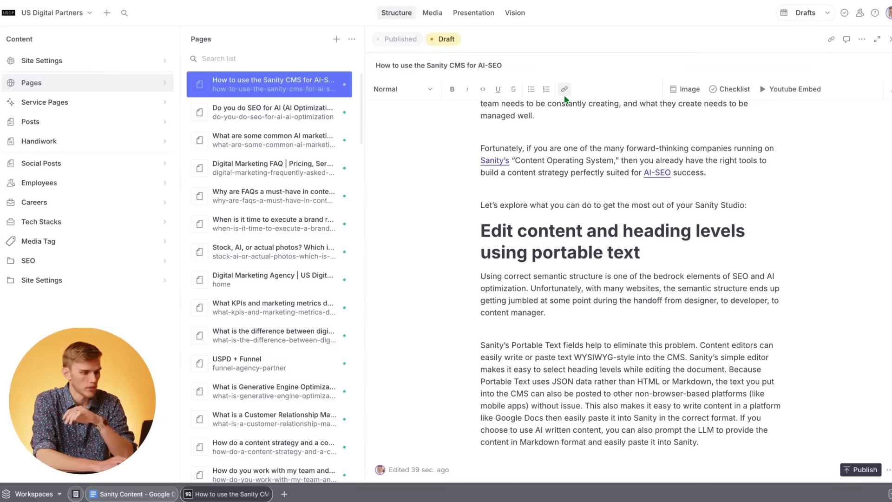
{"action": "scroll", "coordinate": [644, 220], "scroll_direction": "up", "scroll_amount": 1}
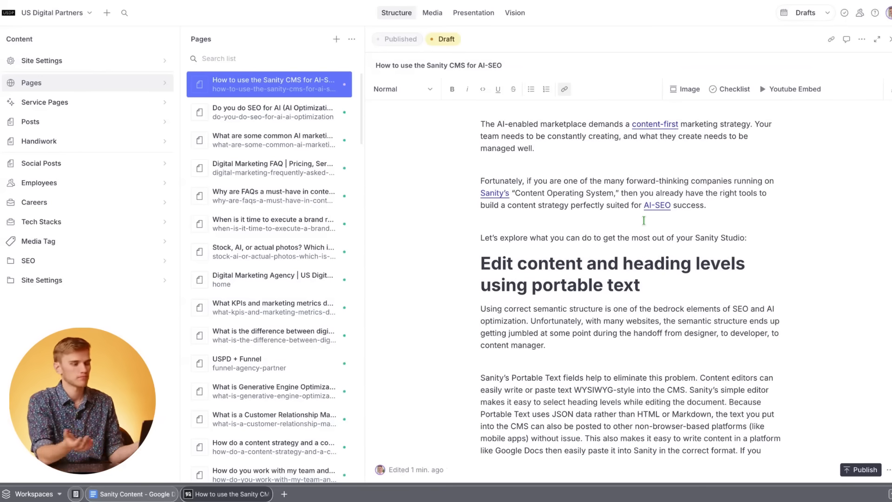
{"action": "scroll", "coordinate": [644, 220], "scroll_direction": "down", "scroll_amount": 15}
{"action": "scroll", "coordinate": [644, 220], "scroll_direction": "up", "scroll_amount": 13}
{"action": "scroll", "coordinate": [644, 220], "scroll_direction": "up", "scroll_amount": 2}
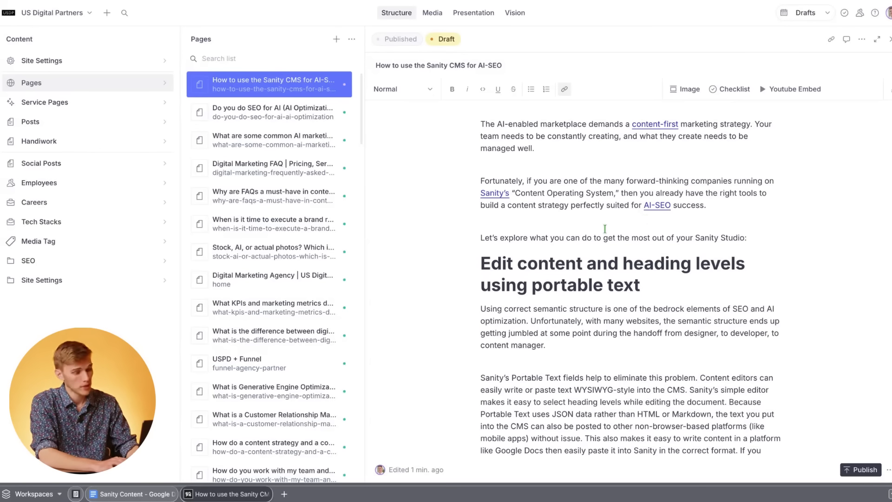
Copy the article's magnifying-glass image in Google Docs and paste it into a new image block in Sanity's Content editor
{"action": "key", "text": "ctrl+shift+Tab"}
{"action": "left_click", "coordinate": [770, 220]}
{"action": "left_click", "coordinate": [537, 244]}
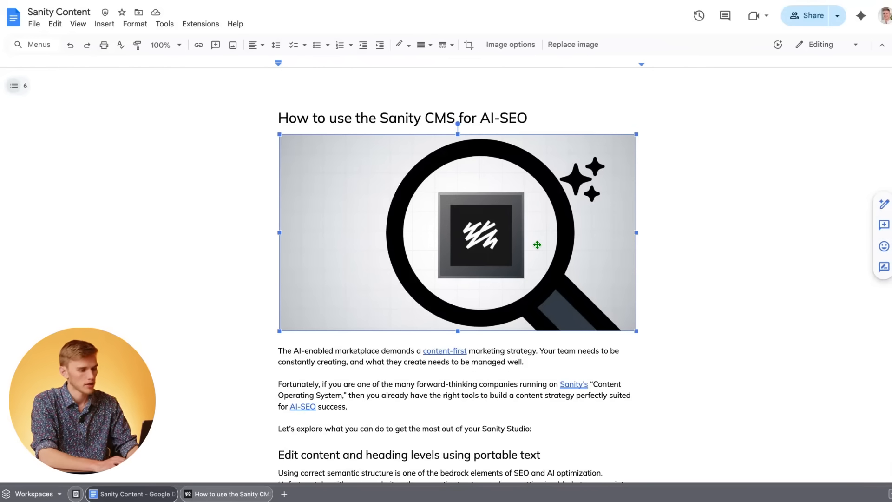
{"action": "left_click", "coordinate": [230, 494]}
{"action": "left_click", "coordinate": [690, 90]}
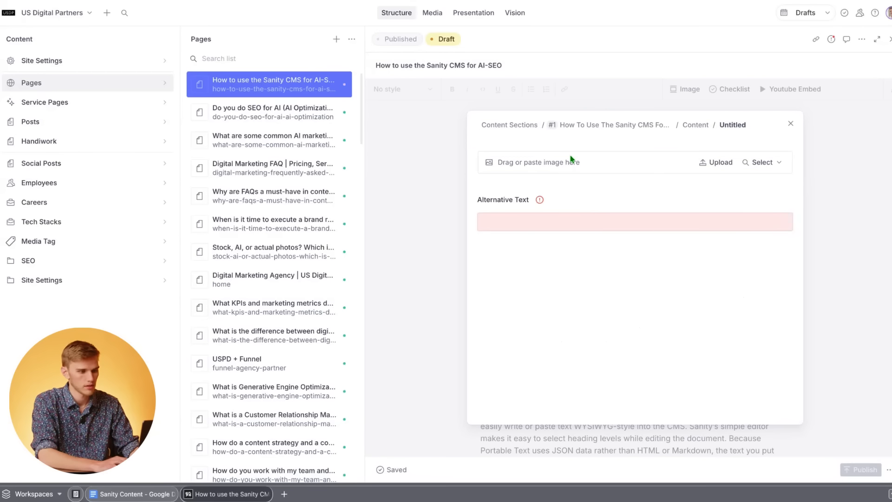
{"action": "key", "text": "ctrl+v"}
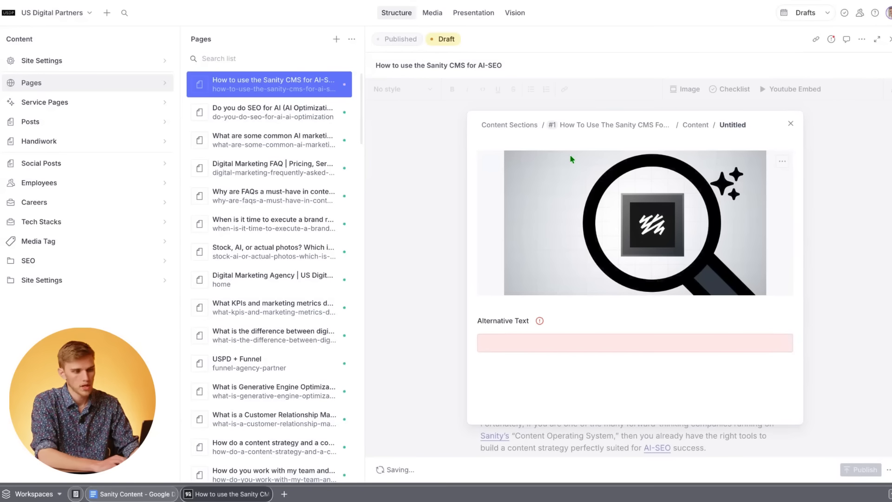
Set the image's alternative text to "Sanity AIO" and close the image block
{"action": "left_click", "coordinate": [596, 345]}
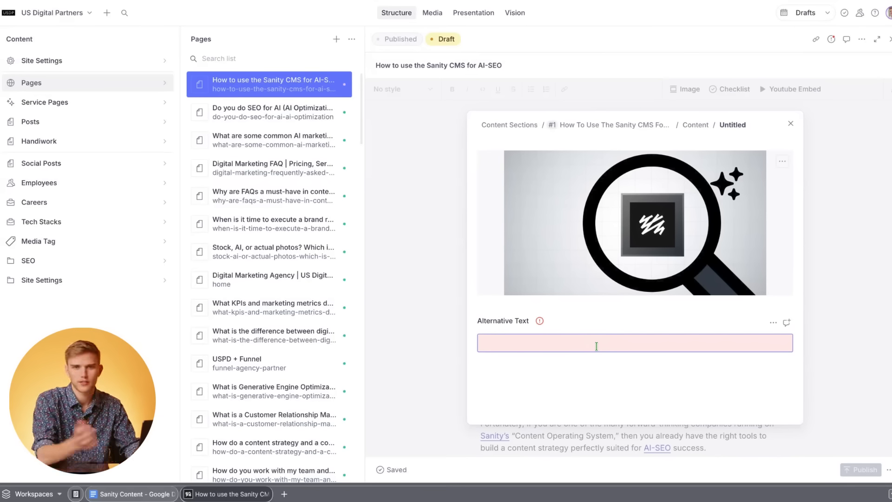
{"action": "type", "text": "Sanity"}
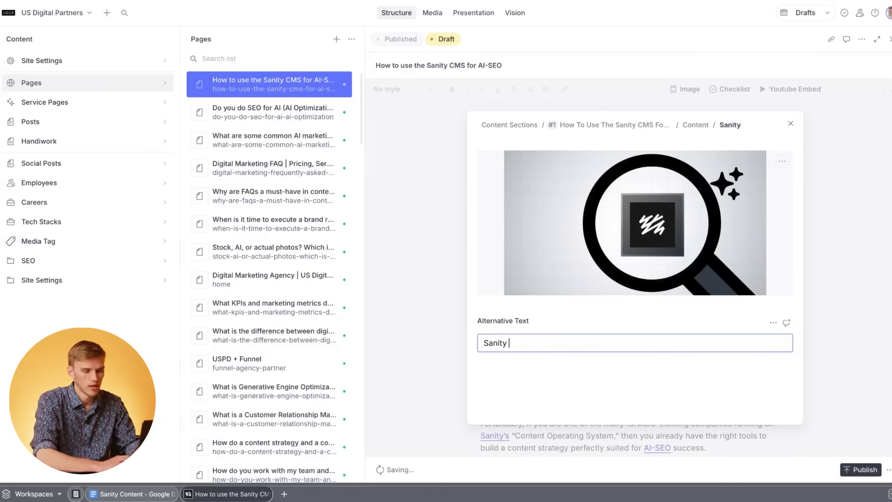
{"action": "left_click", "coordinate": [806, 260]}
{"action": "scroll", "coordinate": [807, 260], "scroll_direction": "up", "scroll_amount": 18}
{"action": "scroll", "coordinate": [806, 260], "scroll_direction": "down", "scroll_amount": 1}
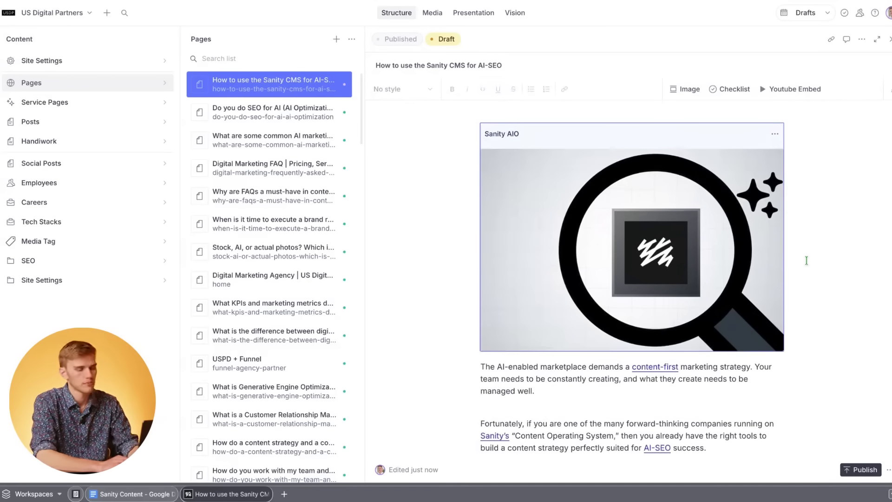
Review the whole article in the Content editor, checking the image, heading levels, links and body text
{"action": "scroll", "coordinate": [719, 291], "scroll_direction": "down", "scroll_amount": 10}
{"action": "scroll", "coordinate": [718, 288], "scroll_direction": "down", "scroll_amount": 3}
{"action": "left_click", "coordinate": [646, 269]}
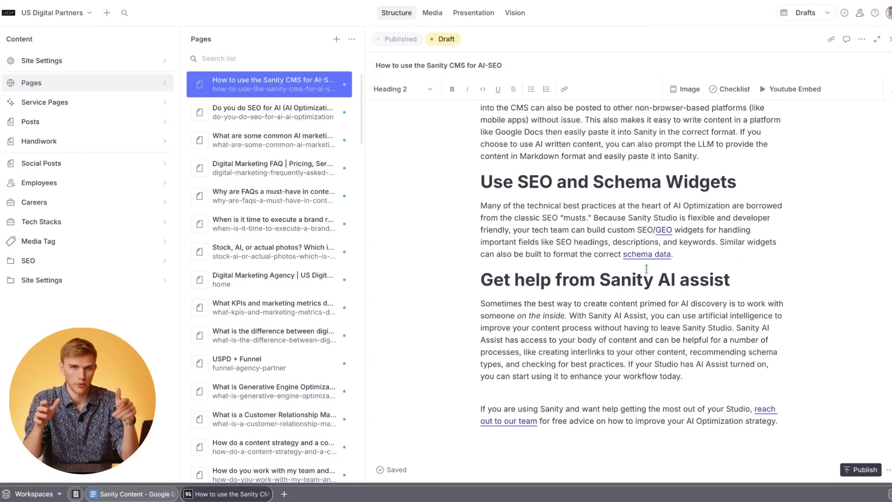
{"action": "scroll", "coordinate": [454, 214], "scroll_direction": "up", "scroll_amount": 15}
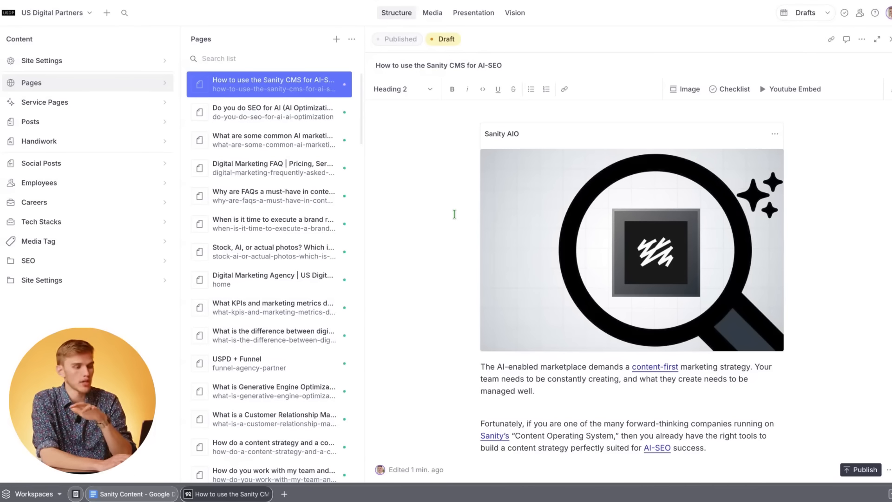
{"action": "scroll", "coordinate": [454, 214], "scroll_direction": "down", "scroll_amount": 4}
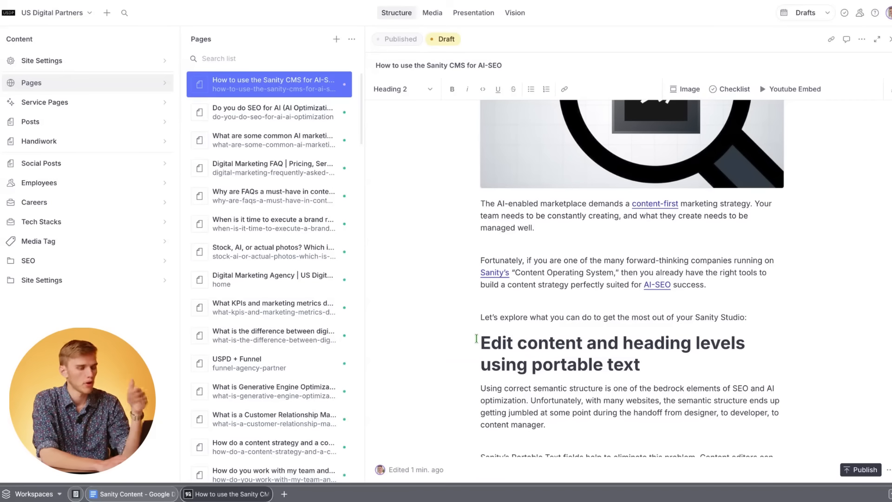
{"action": "scroll", "coordinate": [476, 339], "scroll_direction": "down", "scroll_amount": 5}
{"action": "scroll", "coordinate": [591, 341], "scroll_direction": "down", "scroll_amount": 2}
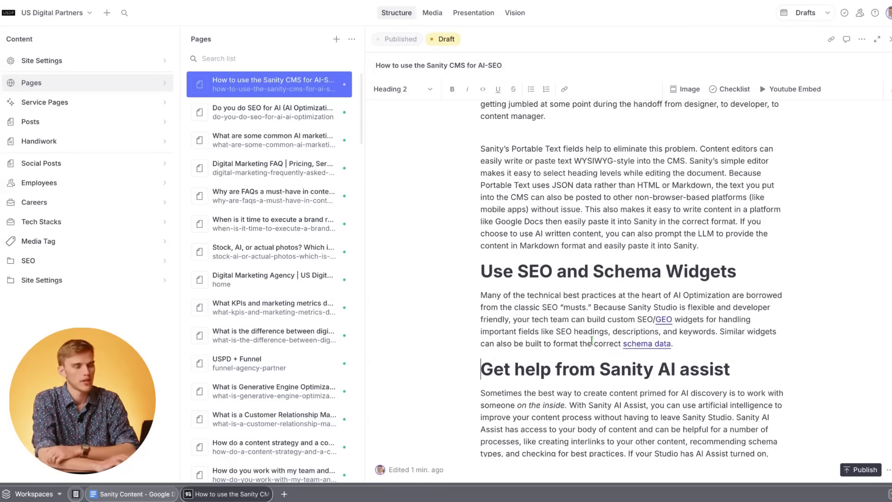
{"action": "scroll", "coordinate": [696, 328], "scroll_direction": "down", "scroll_amount": 4}
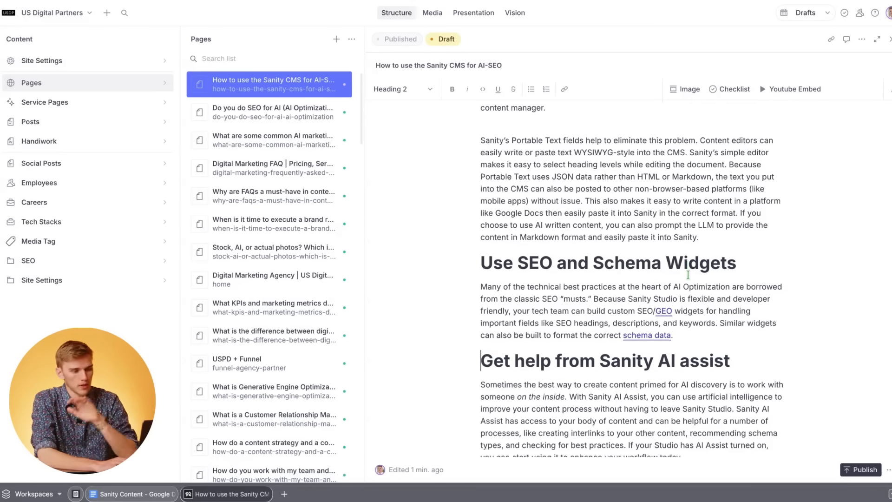
{"action": "scroll", "coordinate": [688, 274], "scroll_direction": "up", "scroll_amount": 6}
{"action": "scroll", "coordinate": [688, 274], "scroll_direction": "up", "scroll_amount": 5}
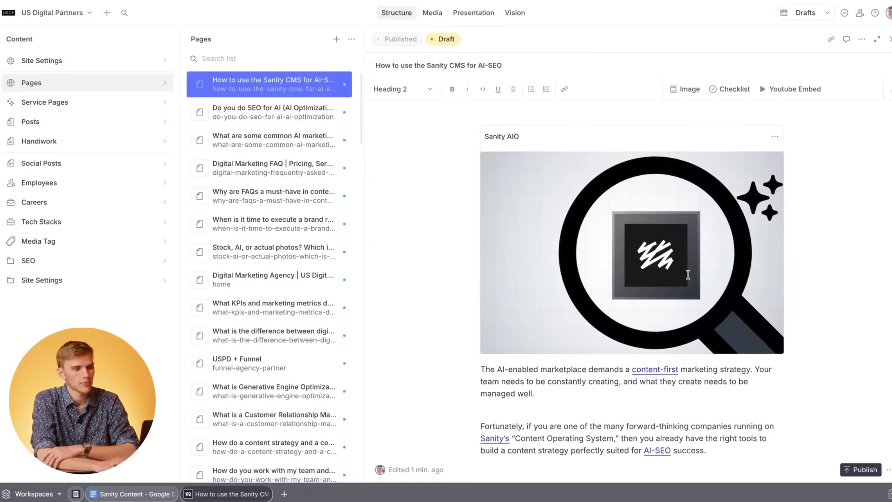
Collapse the expanded Content editor, close the section and open the page's SEO & Social Media Settings
{"action": "left_click", "coordinate": [891, 88]}
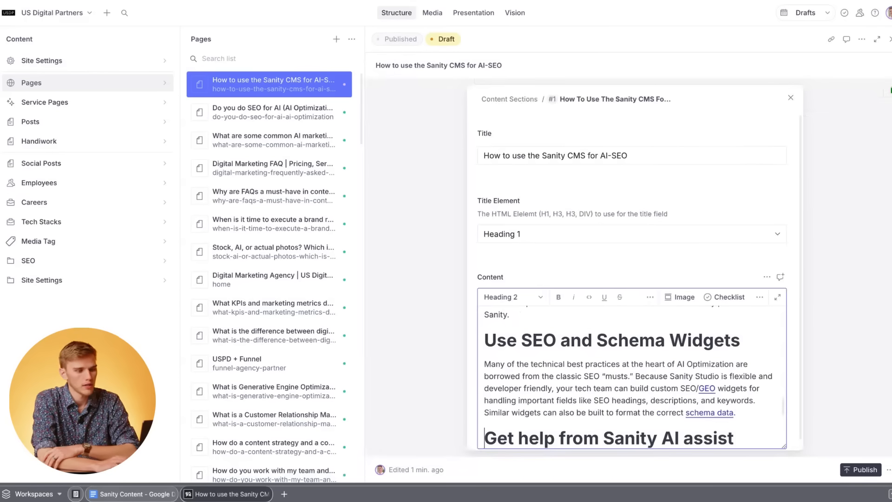
{"action": "left_click", "coordinate": [829, 161]}
{"action": "scroll", "coordinate": [820, 265], "scroll_direction": "down", "scroll_amount": 3}
{"action": "scroll", "coordinate": [820, 267], "scroll_direction": "down", "scroll_amount": 1}
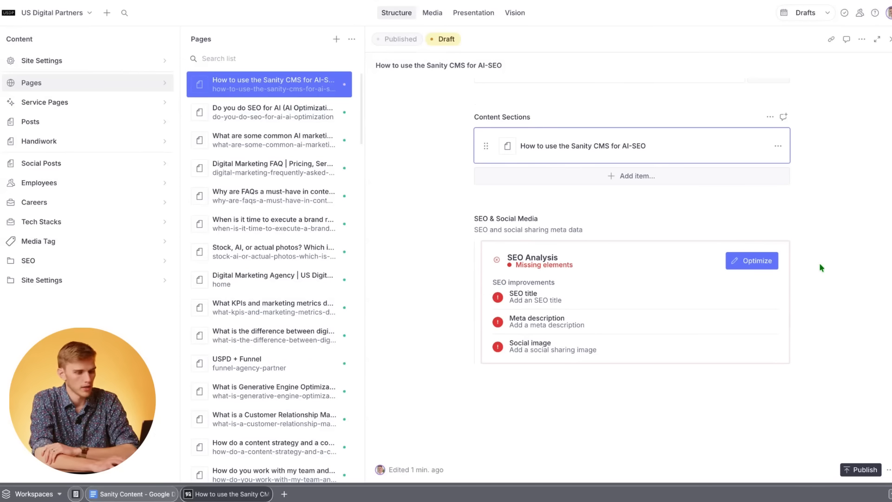
{"action": "scroll", "coordinate": [759, 260], "scroll_direction": "down", "scroll_amount": 1}
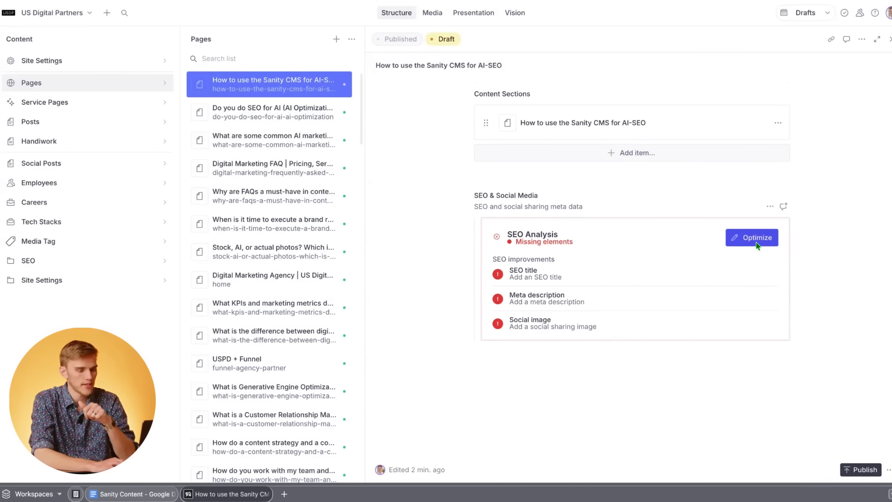
{"action": "left_click", "coordinate": [756, 245]}
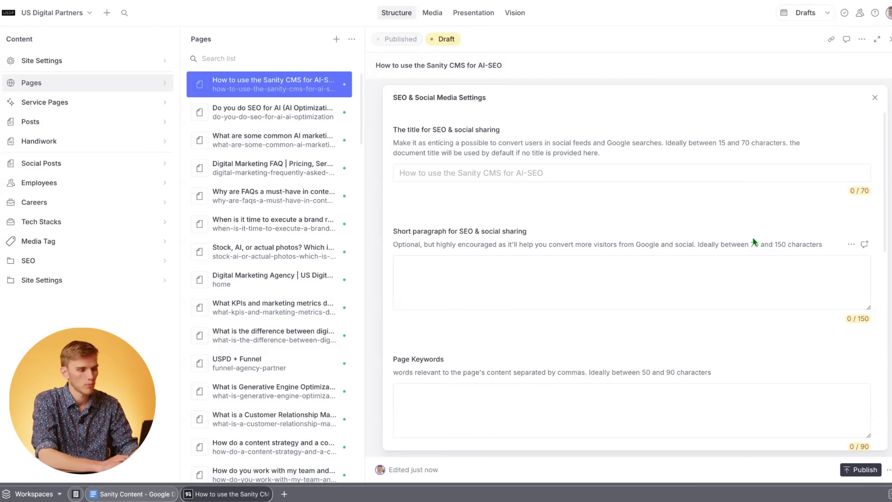
Copy the page title "How to use the Sanity CMS for AI-SEO" into the title for SEO & social sharing
{"action": "left_click", "coordinate": [874, 97]}
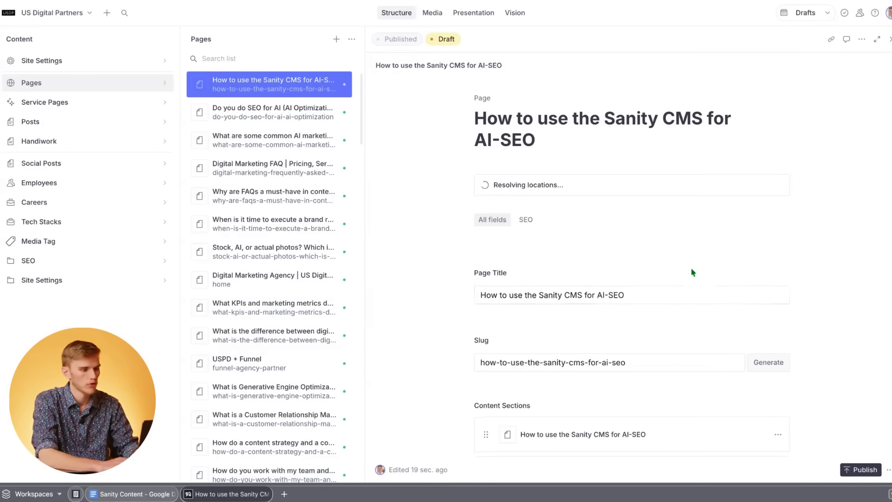
{"action": "left_click_drag", "start_coordinate": [659, 294], "coordinate": [469, 295]}
{"action": "key", "text": "ctrl+c"}
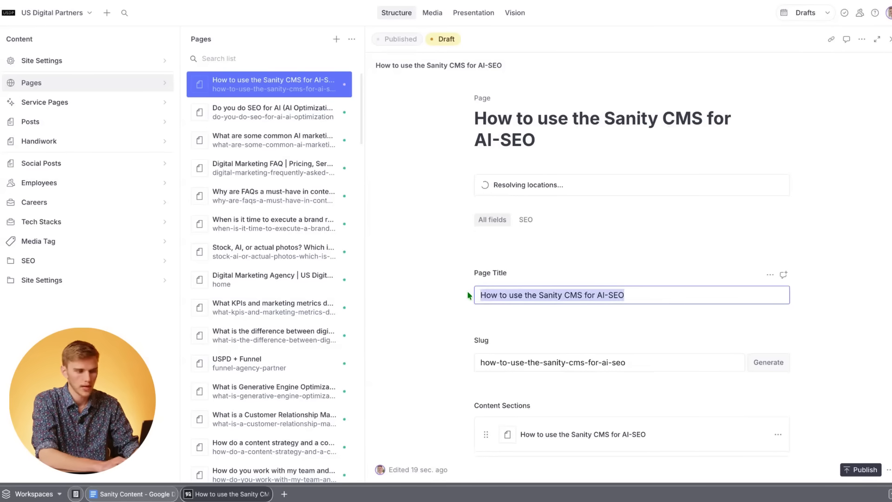
{"action": "scroll", "coordinate": [654, 342], "scroll_direction": "down", "scroll_amount": 5}
{"action": "left_click", "coordinate": [752, 237]}
{"action": "left_click", "coordinate": [471, 172]}
{"action": "key", "text": "ctrl+v"}
{"action": "key", "text": "Tab"}
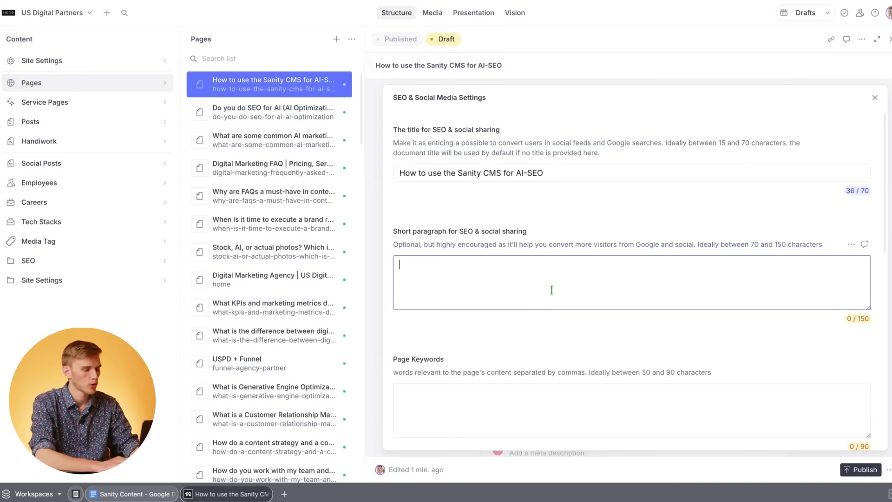
Copy the SEO description sentence from the end of the Google Docs article into Sanity's short paragraph for SEO & social sharing
{"action": "left_click", "coordinate": [132, 493]}
{"action": "scroll", "coordinate": [469, 334], "scroll_direction": "down", "scroll_amount": 15}
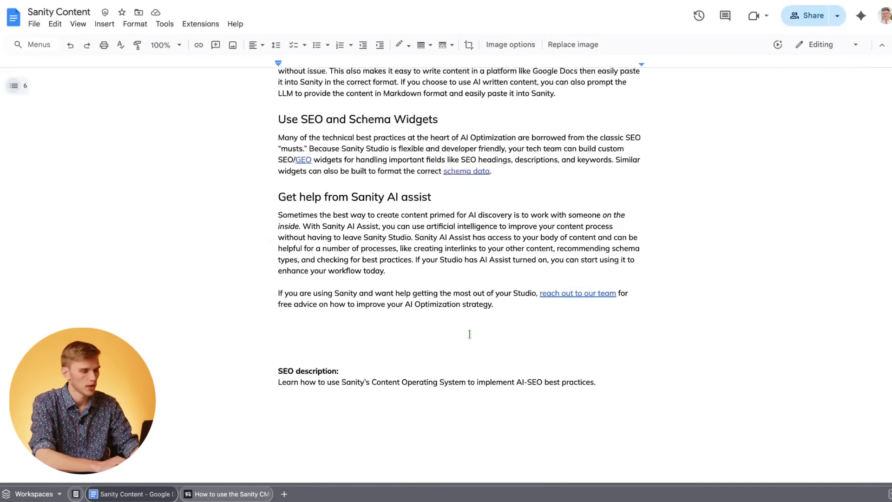
{"action": "scroll", "coordinate": [469, 334], "scroll_direction": "down", "scroll_amount": 3}
{"action": "left_click", "coordinate": [598, 283]}
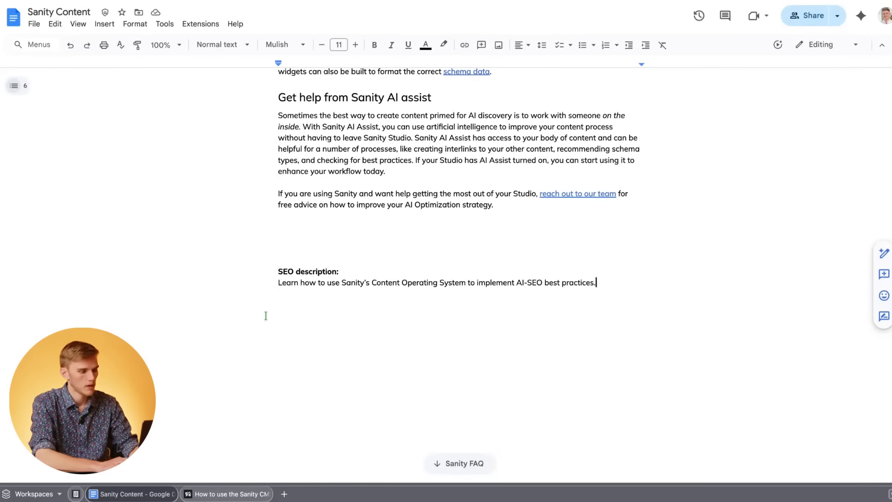
{"action": "left_click", "coordinate": [273, 283], "text": "shift"}
{"action": "key", "text": "ctrl+c"}
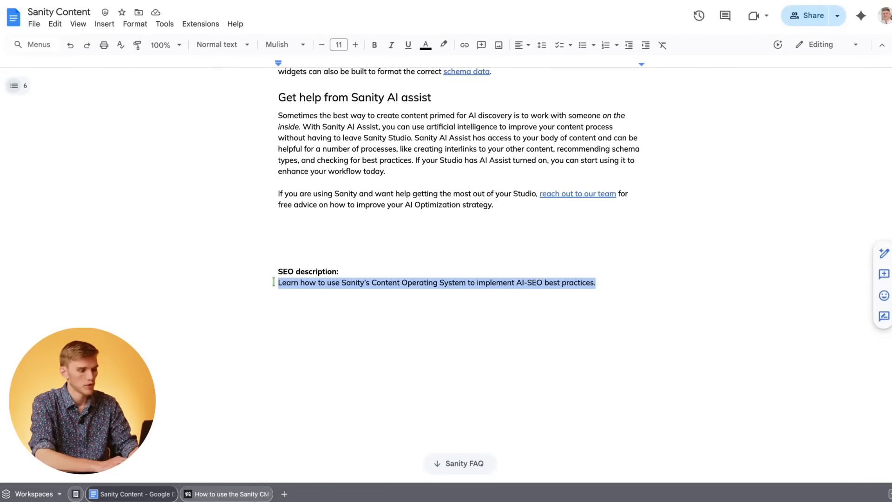
{"action": "left_click", "coordinate": [238, 489]}
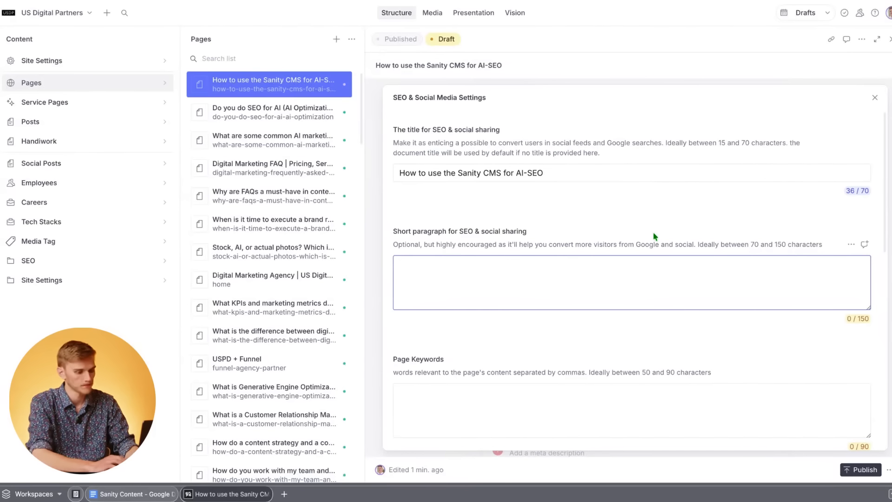
{"action": "key", "text": "ctrl+v"}
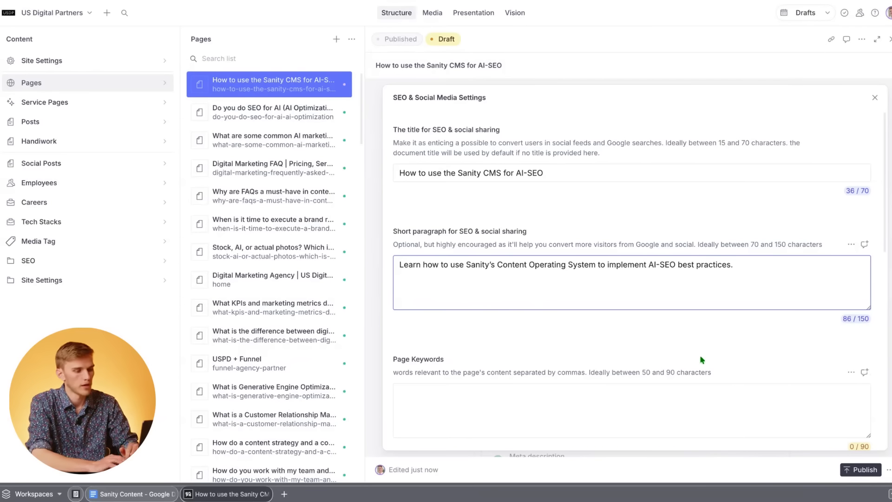
Enter "Sanity AI-SEO" as the page keywords
{"action": "scroll", "coordinate": [699, 355], "scroll_direction": "down", "scroll_amount": 1}
{"action": "left_click", "coordinate": [645, 361]}
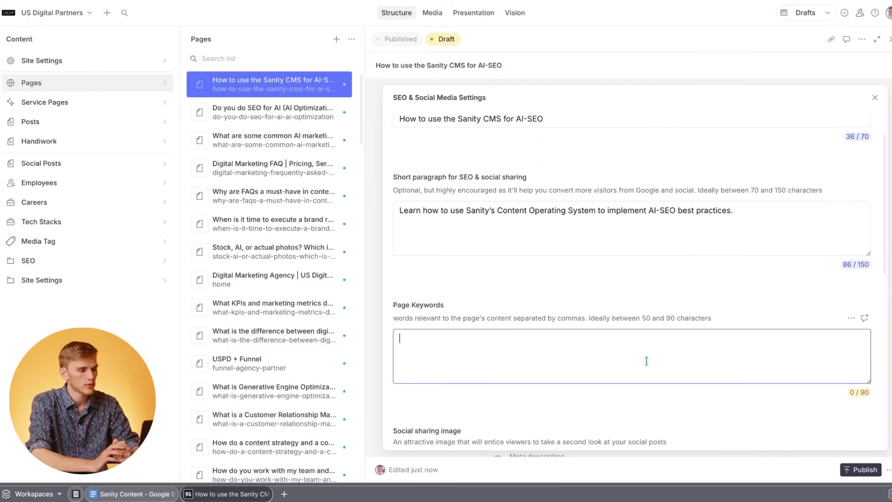
{"action": "type", "text": "S"}
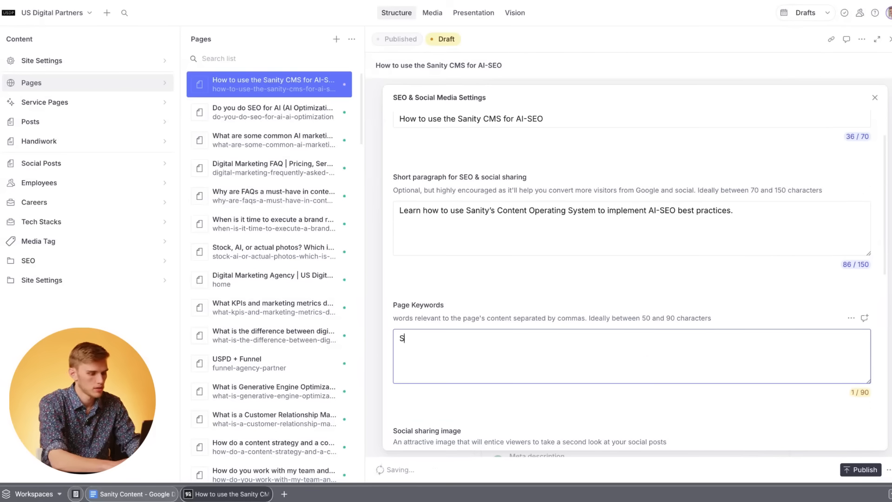
{"action": "type", "text": "anity Ai"}
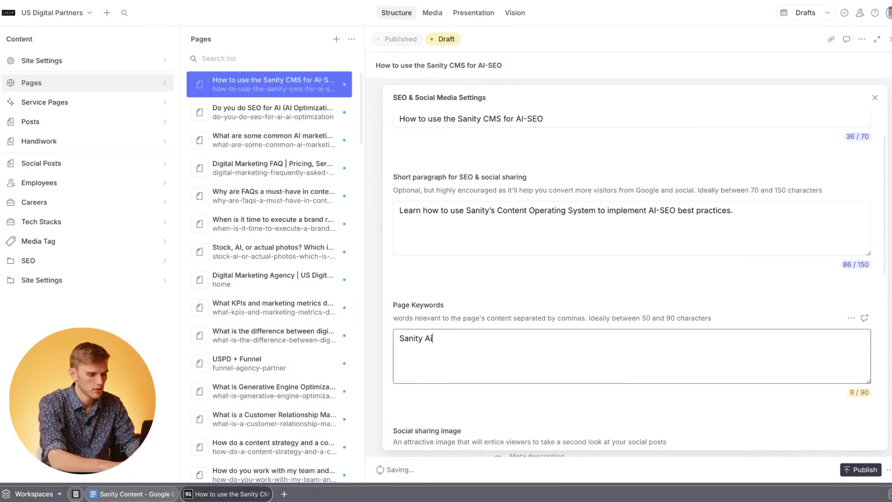
{"action": "key", "text": "BackSpace"}
{"action": "type", "text": "I-SEO"}
Choose the magnifying-glass image from the US Digital Partners assets as the social sharing image
{"action": "scroll", "coordinate": [663, 332], "scroll_direction": "down", "scroll_amount": 4}
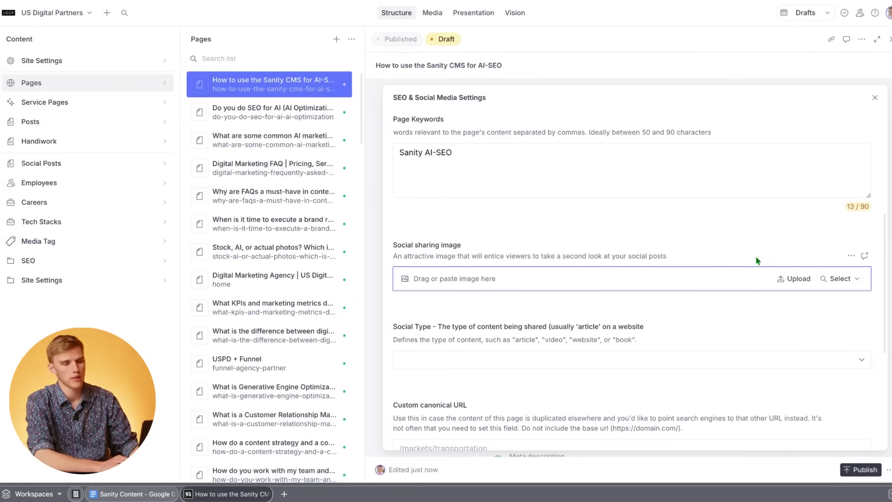
{"action": "left_click", "coordinate": [852, 279]}
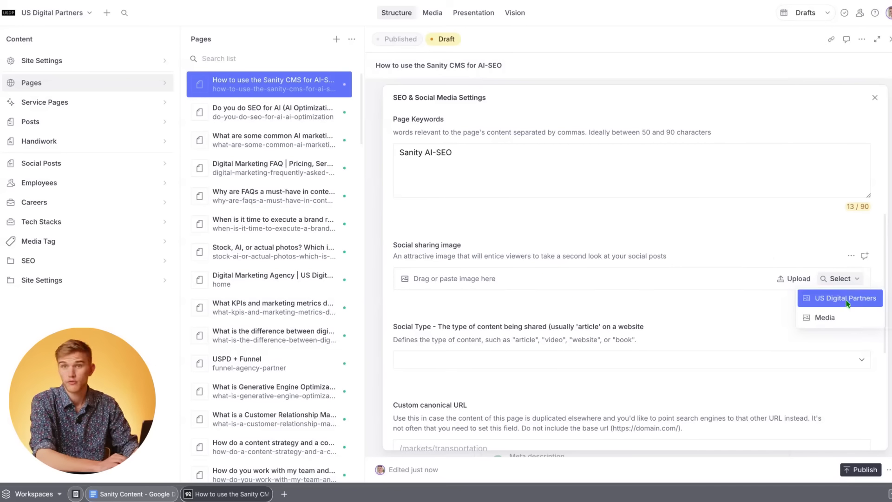
{"action": "left_click", "coordinate": [845, 297]}
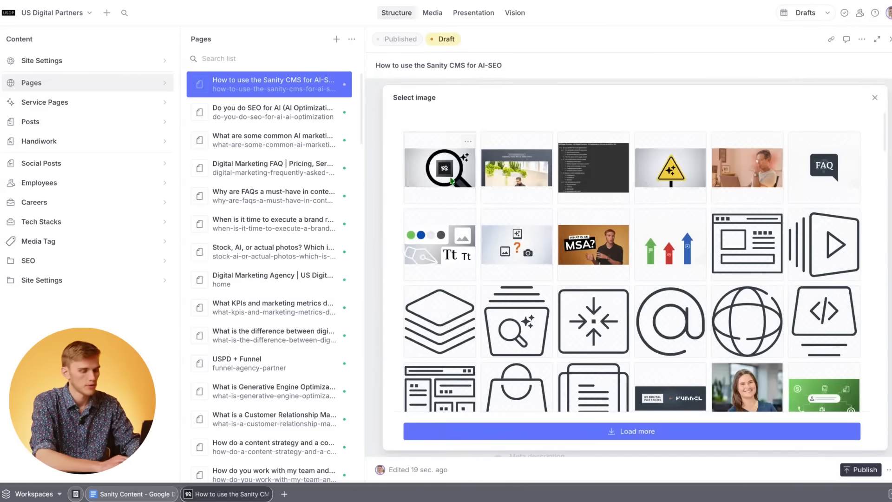
{"action": "left_click", "coordinate": [425, 172]}
Set the Social Type to Article
{"action": "scroll", "coordinate": [574, 407], "scroll_direction": "down", "scroll_amount": 3}
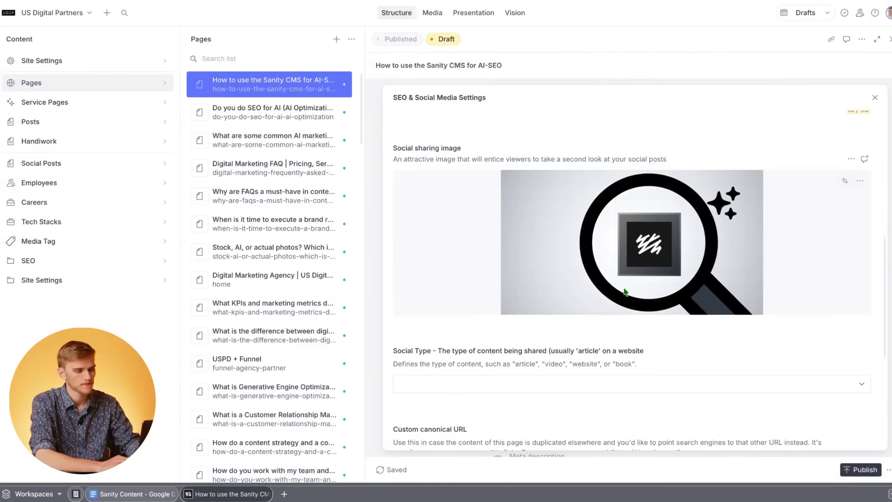
{"action": "left_click", "coordinate": [612, 343]}
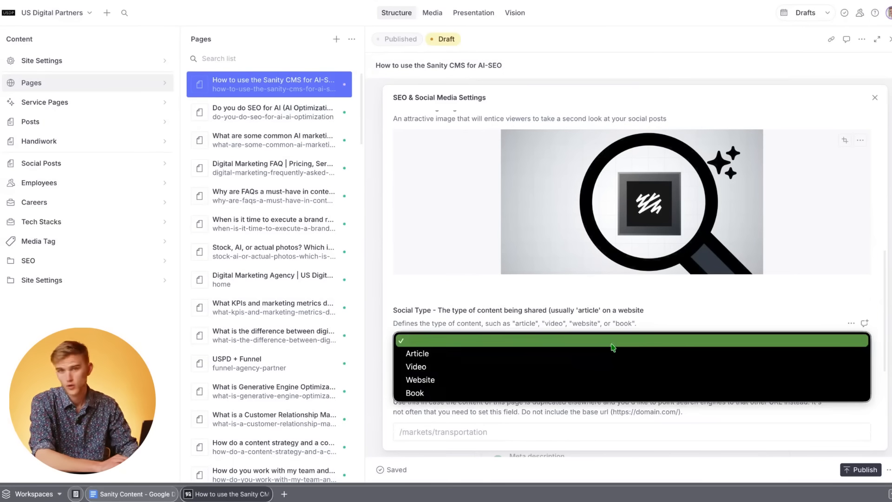
{"action": "left_click", "coordinate": [588, 356]}
Keep WebPage (most often used) as the JSON-LD Schema Type and close the SEO & Social Media Settings
{"action": "scroll", "coordinate": [571, 306], "scroll_direction": "down", "scroll_amount": 1}
{"action": "scroll", "coordinate": [569, 302], "scroll_direction": "down", "scroll_amount": 1}
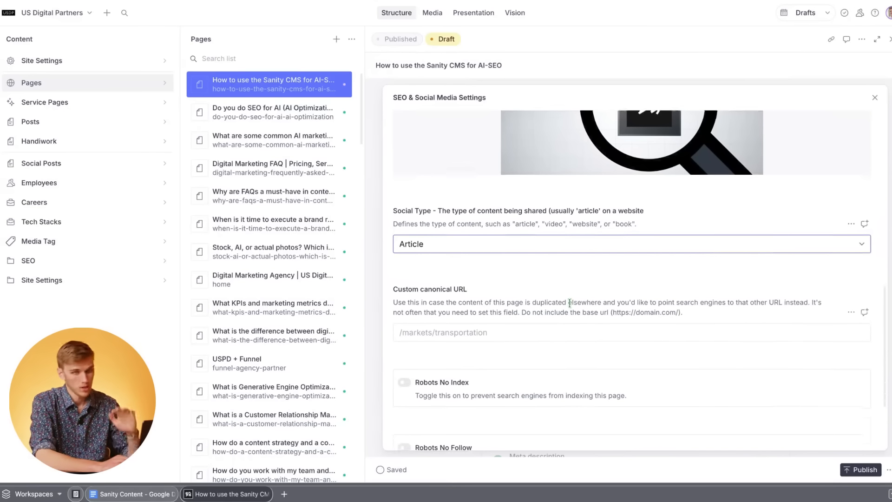
{"action": "scroll", "coordinate": [570, 301], "scroll_direction": "down", "scroll_amount": 2}
{"action": "scroll", "coordinate": [569, 302], "scroll_direction": "down", "scroll_amount": 1}
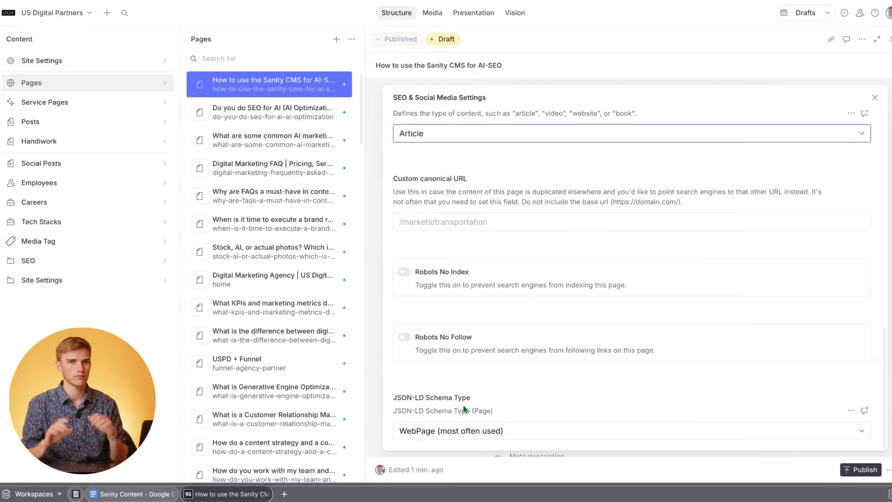
{"action": "left_click", "coordinate": [462, 429]}
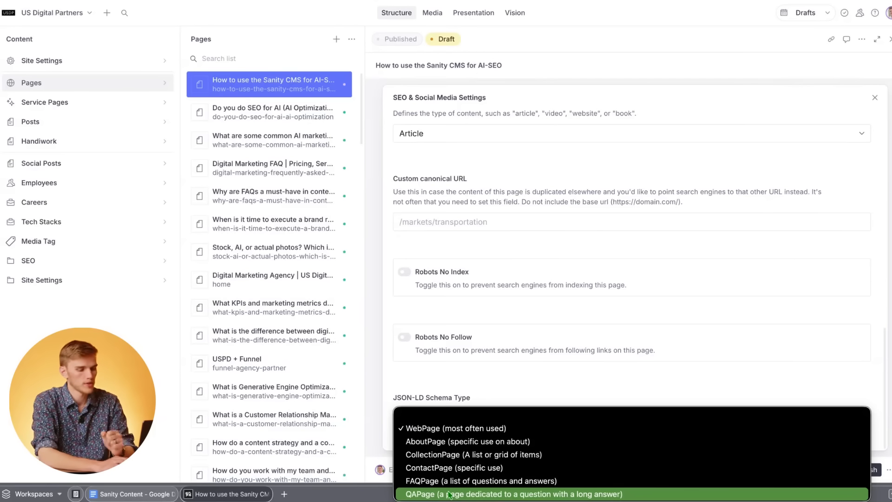
{"action": "left_click", "coordinate": [469, 428]}
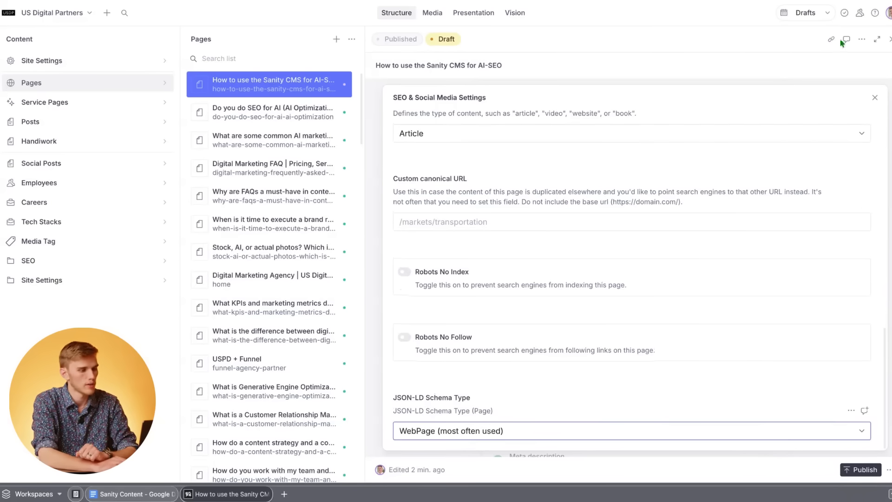
{"action": "left_click", "coordinate": [873, 97]}
{"action": "left_click", "coordinate": [849, 130]}
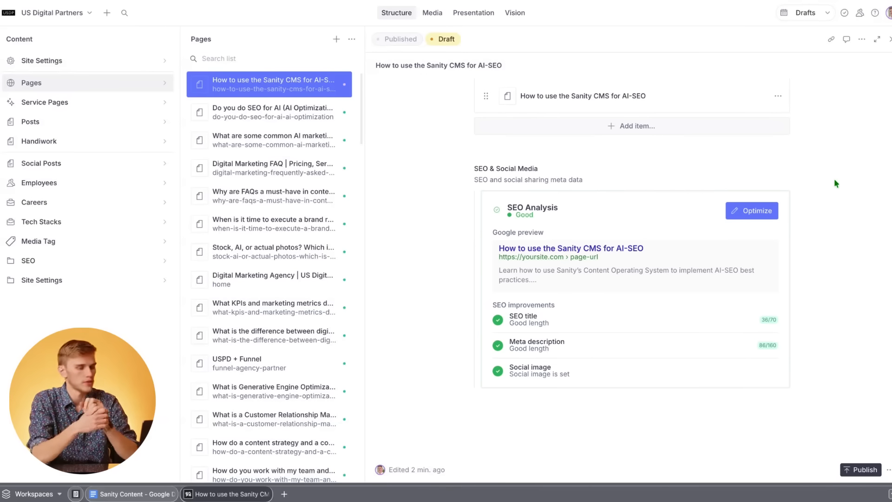
Review the page's fields and its content section down to the end of the body, and publish the page
{"action": "scroll", "coordinate": [719, 275], "scroll_direction": "up", "scroll_amount": 8}
{"action": "scroll", "coordinate": [720, 274], "scroll_direction": "down", "scroll_amount": 8}
{"action": "scroll", "coordinate": [719, 274], "scroll_direction": "up", "scroll_amount": 9}
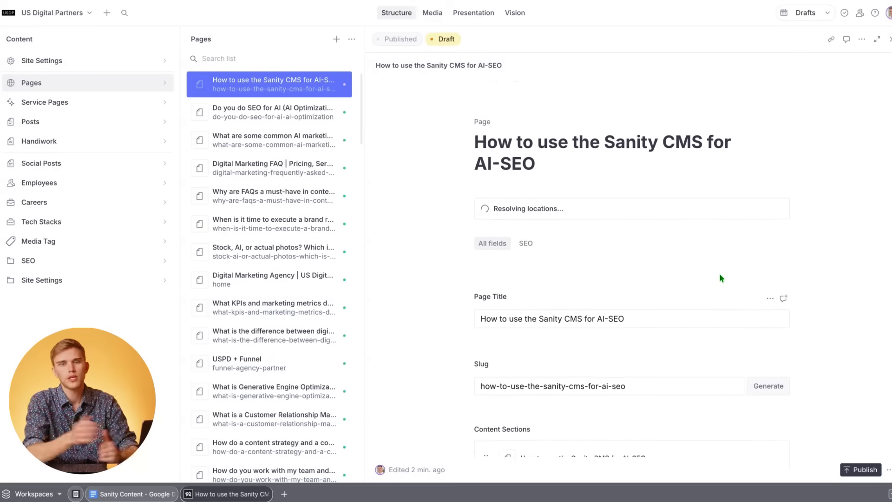
{"action": "scroll", "coordinate": [719, 274], "scroll_direction": "down", "scroll_amount": 1}
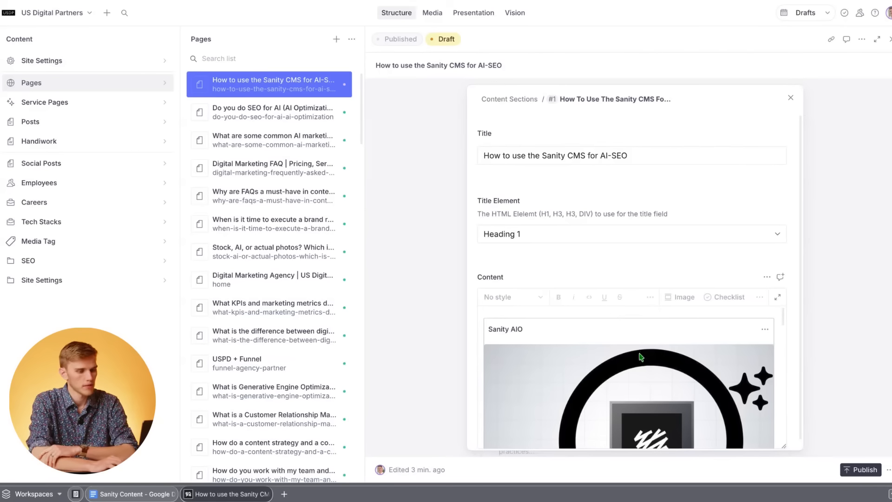
{"action": "scroll", "coordinate": [640, 357], "scroll_direction": "down", "scroll_amount": 10}
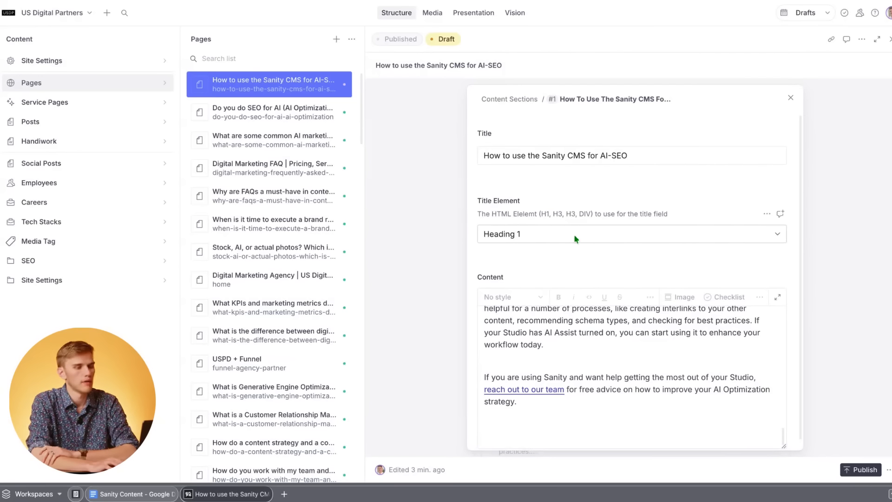
{"action": "key", "text": "Escape"}
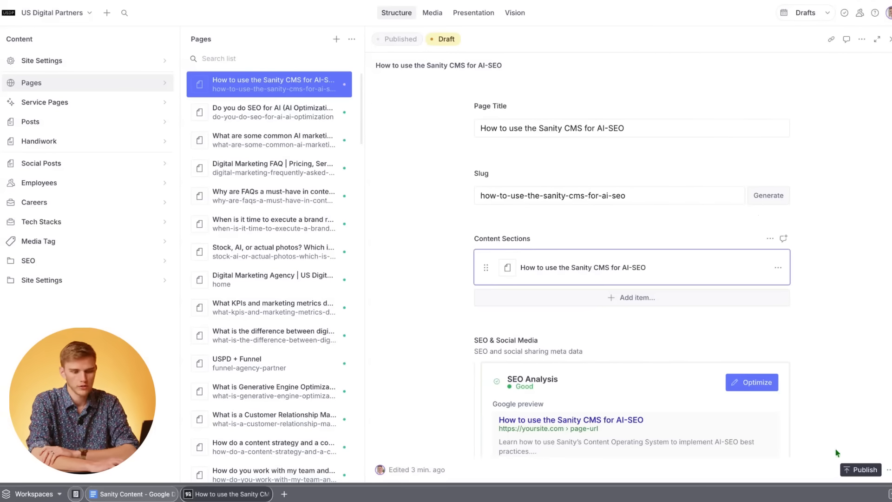
{"action": "left_click", "coordinate": [860, 470]}
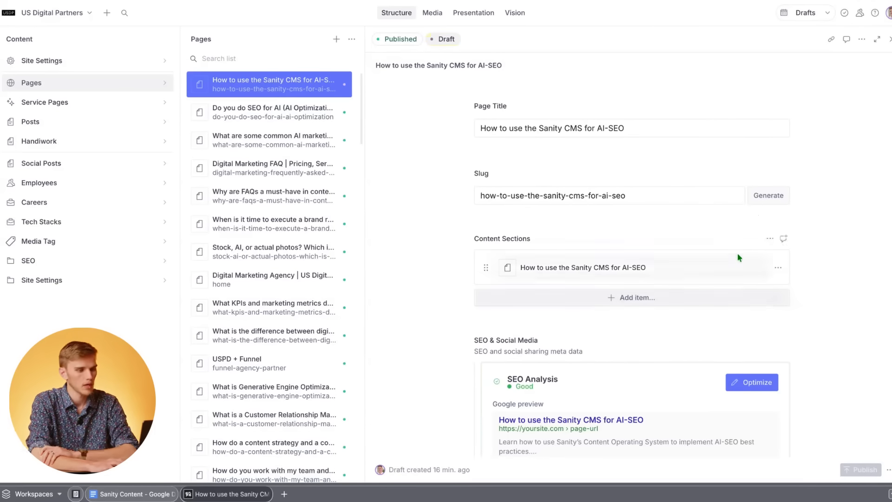
{"action": "left_click", "coordinate": [676, 200]}
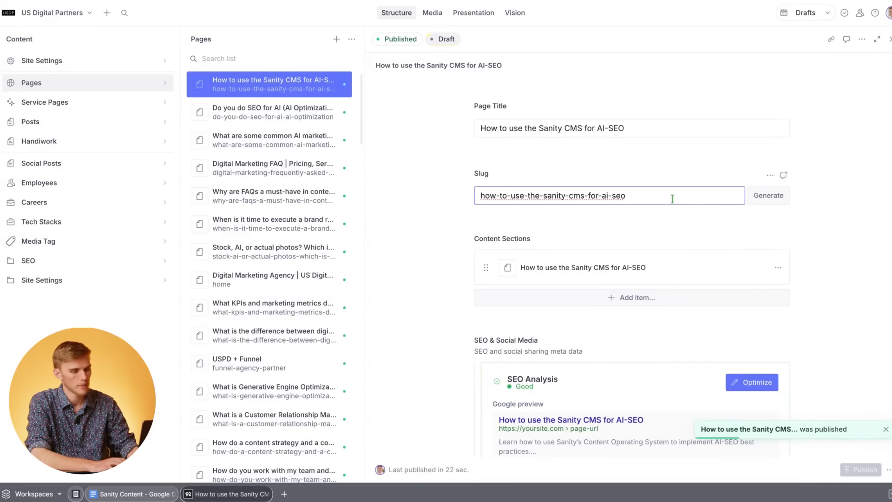
{"action": "key", "text": "ctrl+a"}
{"action": "left_click", "coordinate": [854, 155]}
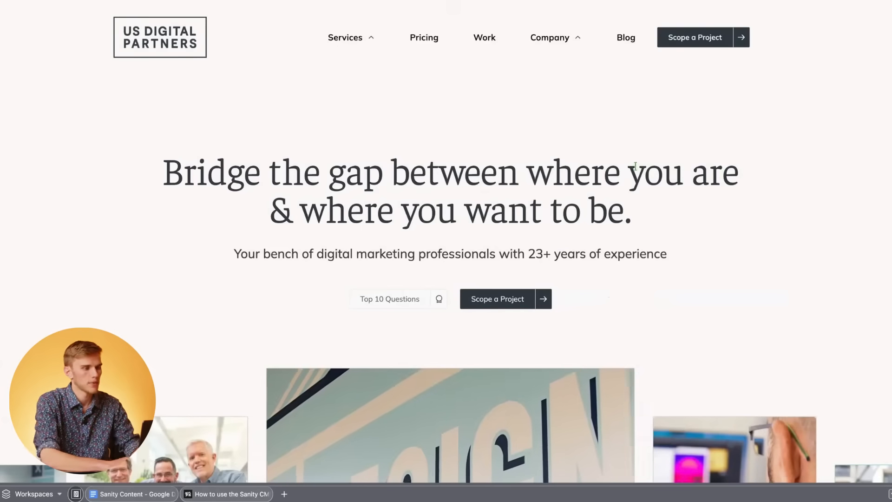
{"action": "key", "text": "ctrl+l"}
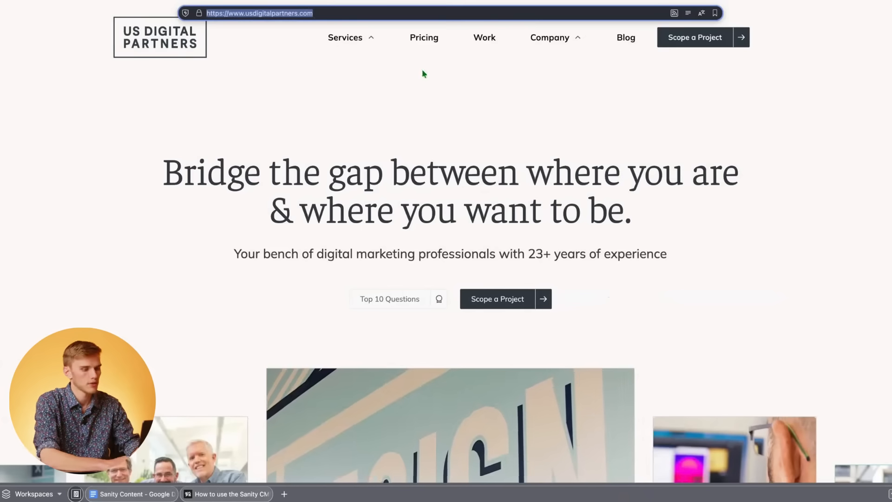
{"action": "left_click", "coordinate": [344, 10]}
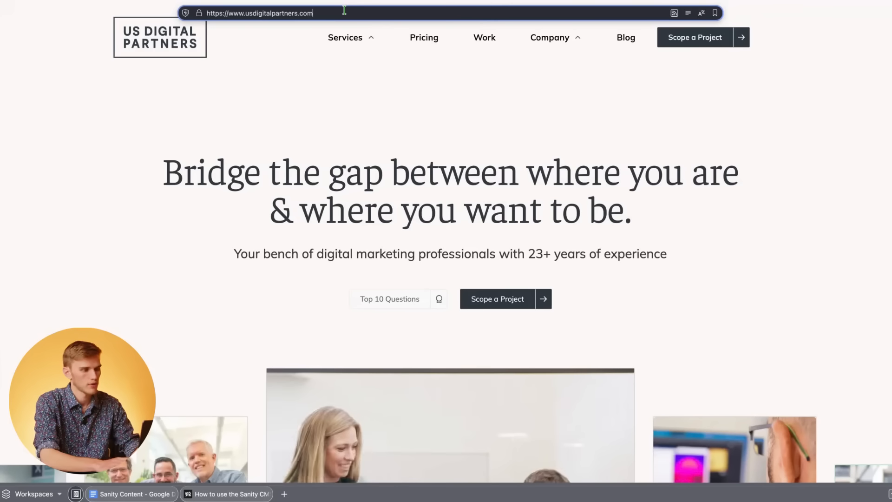
{"action": "type", "text": "/how-to-use-the-sanity-cms-for-ai-seo"}
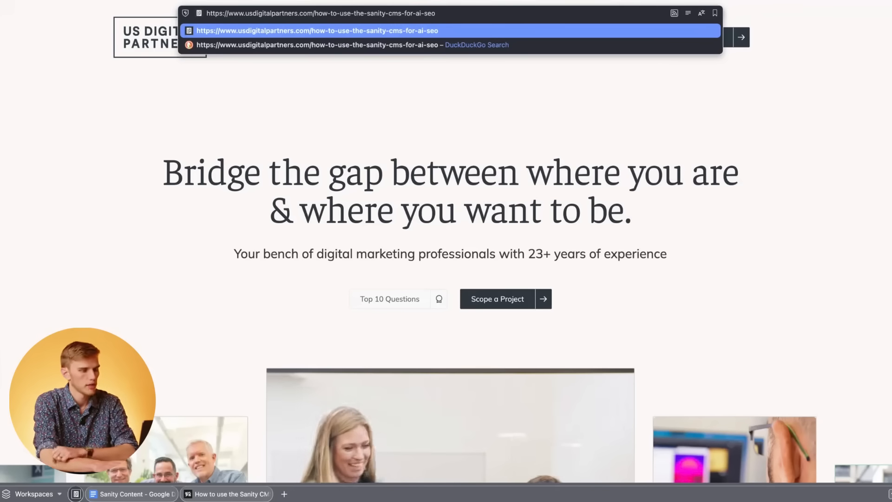
{"action": "key", "text": "Return"}
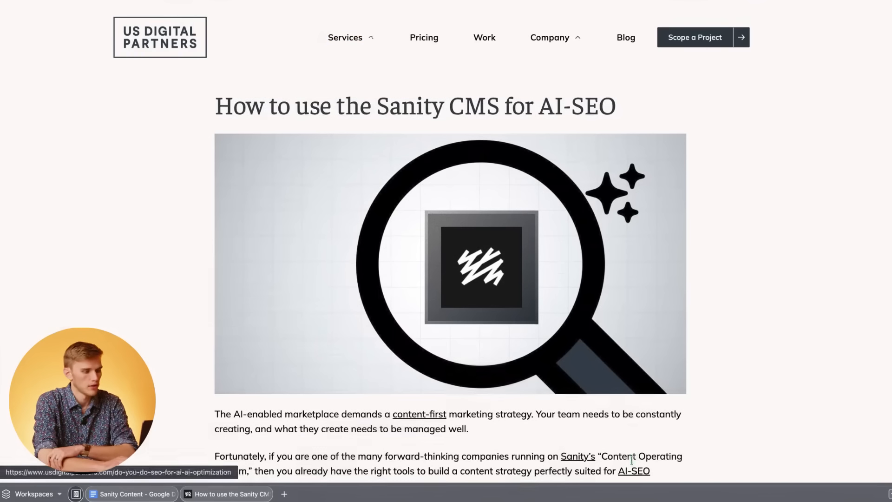
Examine the published article and inspect its "Edit content and heading levels using portable text" heading in the developer tools
{"action": "scroll", "coordinate": [630, 409], "scroll_direction": "down", "scroll_amount": 2}
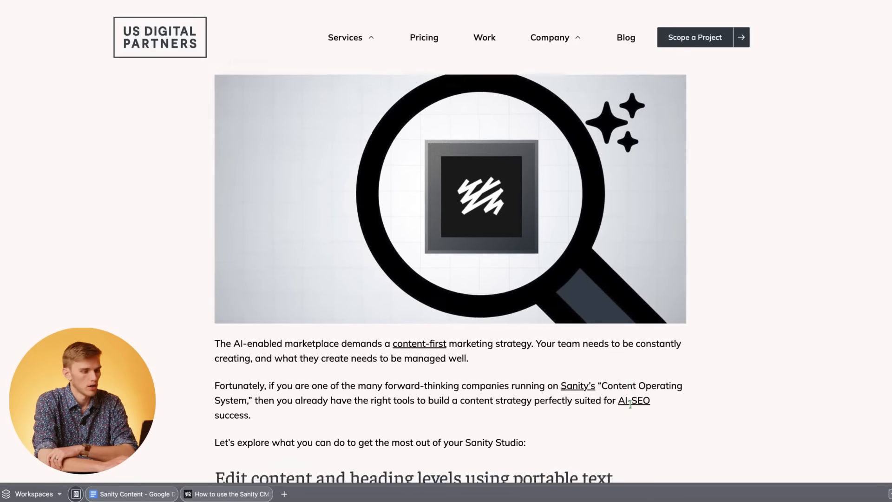
{"action": "scroll", "coordinate": [630, 403], "scroll_direction": "down", "scroll_amount": 3}
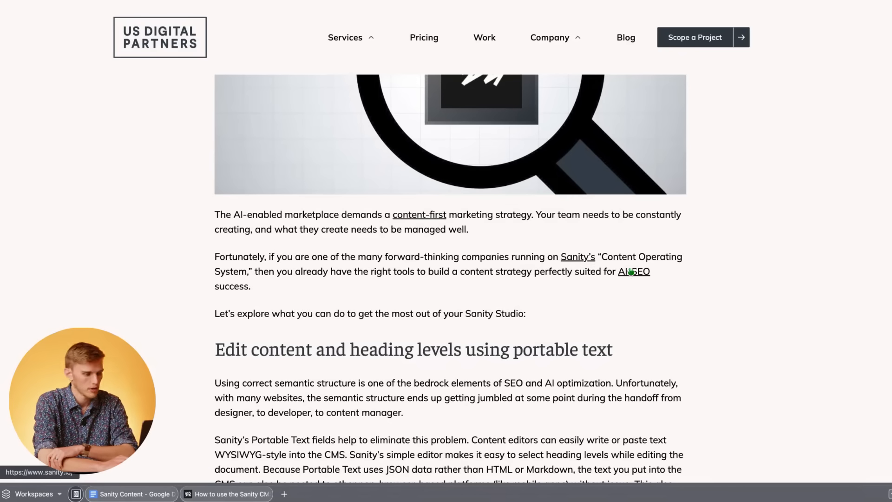
{"action": "scroll", "coordinate": [639, 274], "scroll_direction": "down", "scroll_amount": 1}
{"action": "scroll", "coordinate": [638, 274], "scroll_direction": "up", "scroll_amount": 4}
{"action": "scroll", "coordinate": [632, 302], "scroll_direction": "down", "scroll_amount": 3}
{"action": "scroll", "coordinate": [620, 364], "scroll_direction": "up", "scroll_amount": 1}
{"action": "left_click_drag", "start_coordinate": [619, 362], "coordinate": [183, 363]}
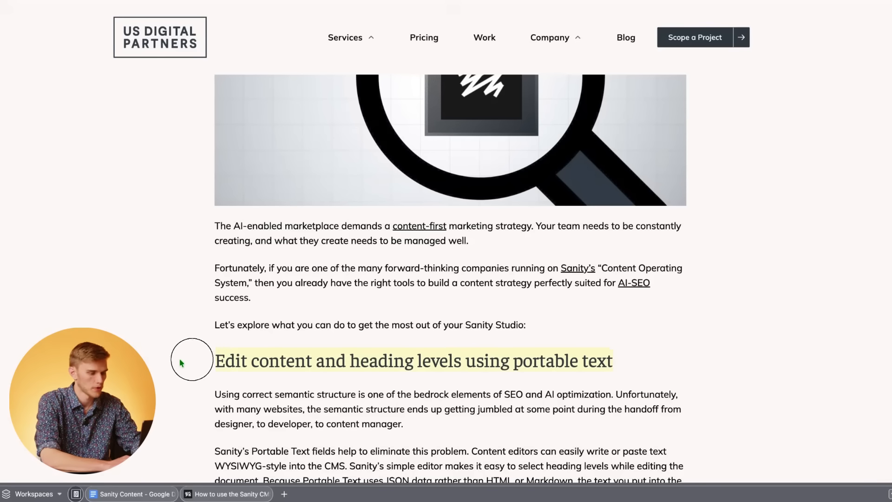
{"action": "right_click", "coordinate": [269, 362]}
{"action": "mouse_move", "coordinate": [332, 424]}
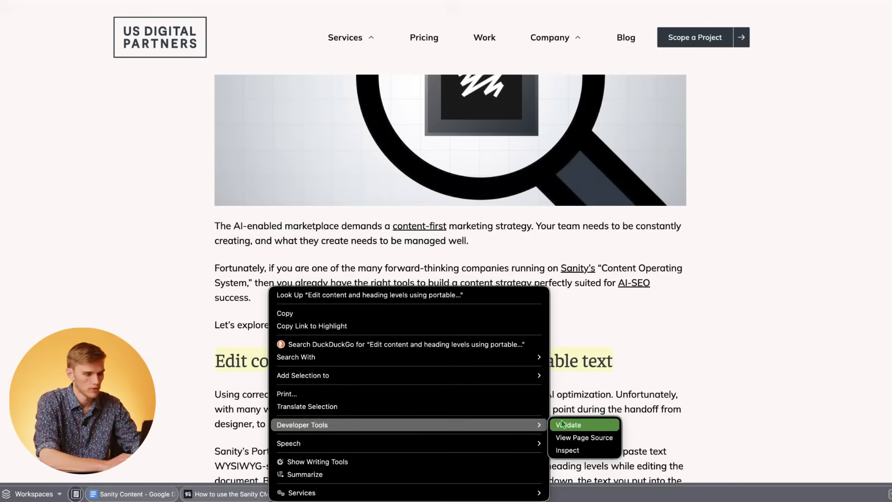
{"action": "left_click", "coordinate": [566, 450]}
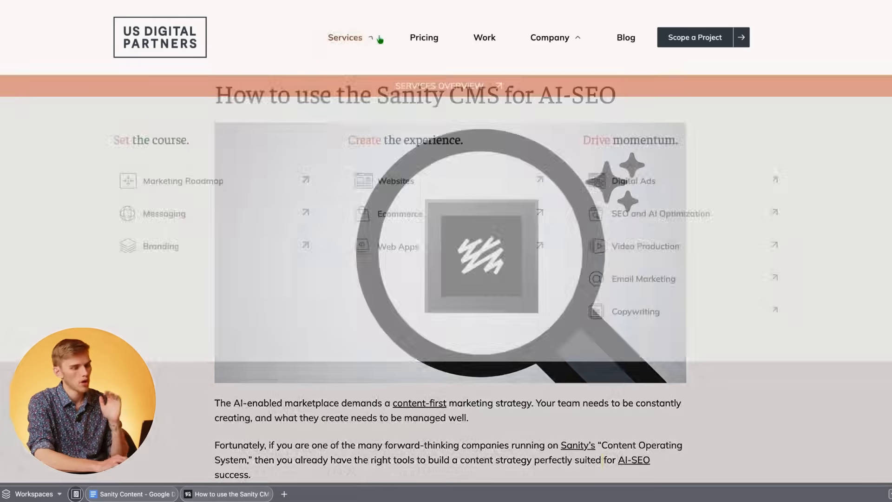
Open the website's Pricing page and look through its FAQ lists down to Design and Development Questions
{"action": "left_click", "coordinate": [422, 37]}
{"action": "scroll", "coordinate": [462, 288], "scroll_direction": "down", "scroll_amount": 10}
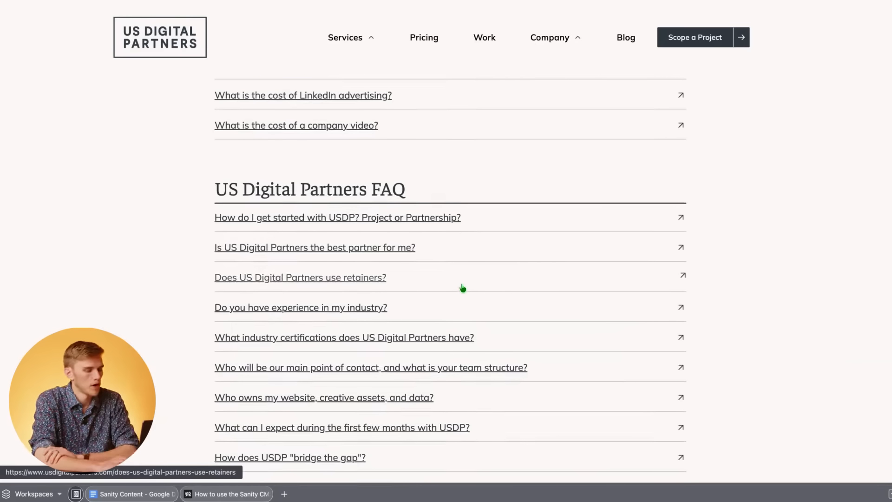
{"action": "scroll", "coordinate": [462, 288], "scroll_direction": "down", "scroll_amount": 6}
{"action": "scroll", "coordinate": [463, 288], "scroll_direction": "down", "scroll_amount": 8}
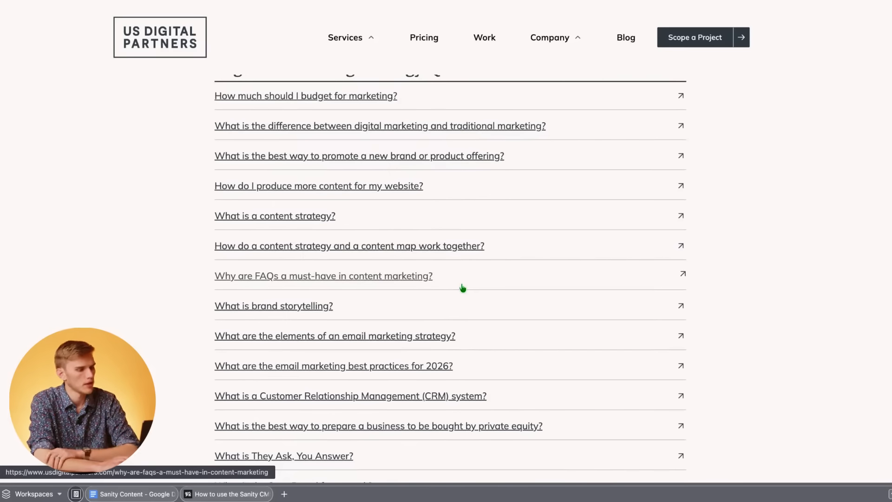
{"action": "scroll", "coordinate": [462, 288], "scroll_direction": "down", "scroll_amount": 7}
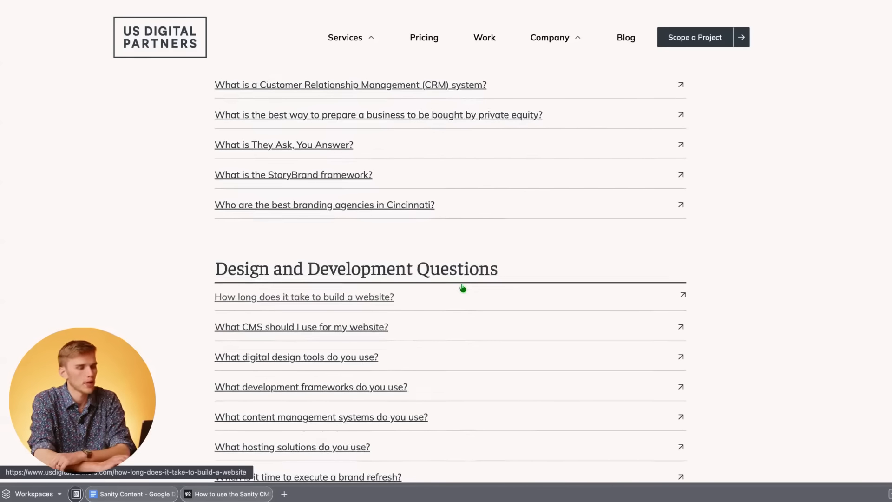